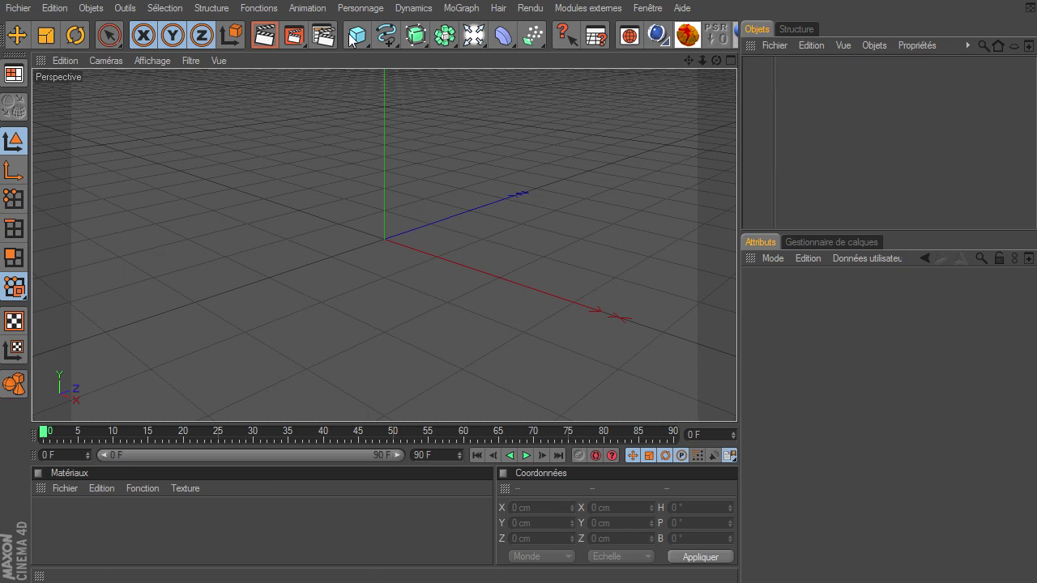
- Add a plane as the floor and enlarge it to about 2990 cm wide and 2695 cm high
{"action": "scroll", "coordinate": [339, 36], "scroll_direction": "up", "scroll_amount": 3}
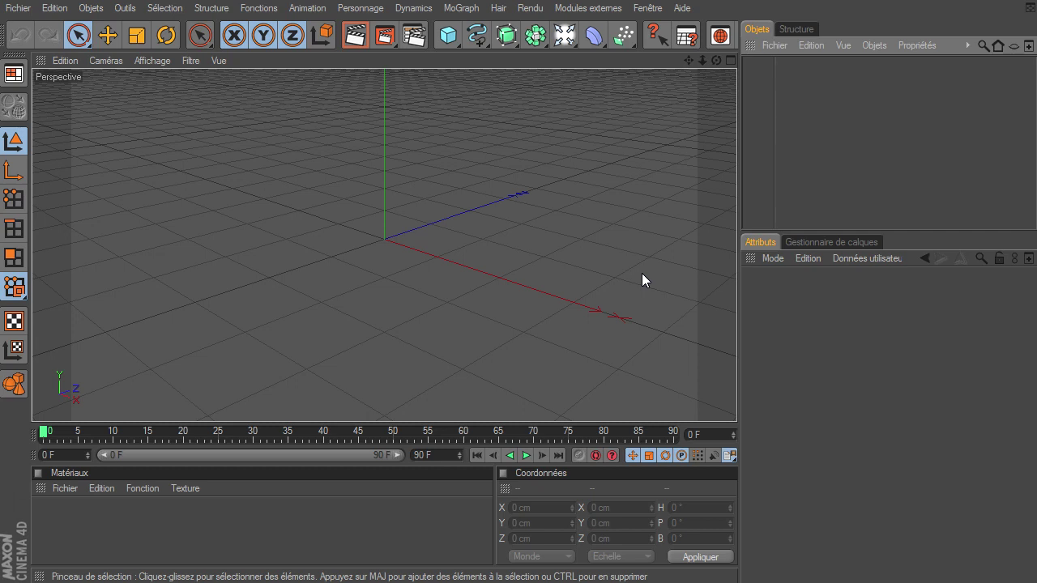
{"action": "left_click_drag", "start_coordinate": [448, 35], "coordinate": [645, 75]}
{"action": "mouse_move", "coordinate": [499, 278]}
{"action": "left_mouse_down"}
{"action": "mouse_move", "coordinate": [754, 399]}
{"action": "mouse_move", "coordinate": [498, 281]}
{"action": "left_mouse_up"}
{"action": "left_click_drag", "start_coordinate": [469, 211], "coordinate": [738, 404]}
- Add a MoGraph text object to the scene and set its text alignment to Centré
{"action": "left_click", "coordinate": [461, 8]}
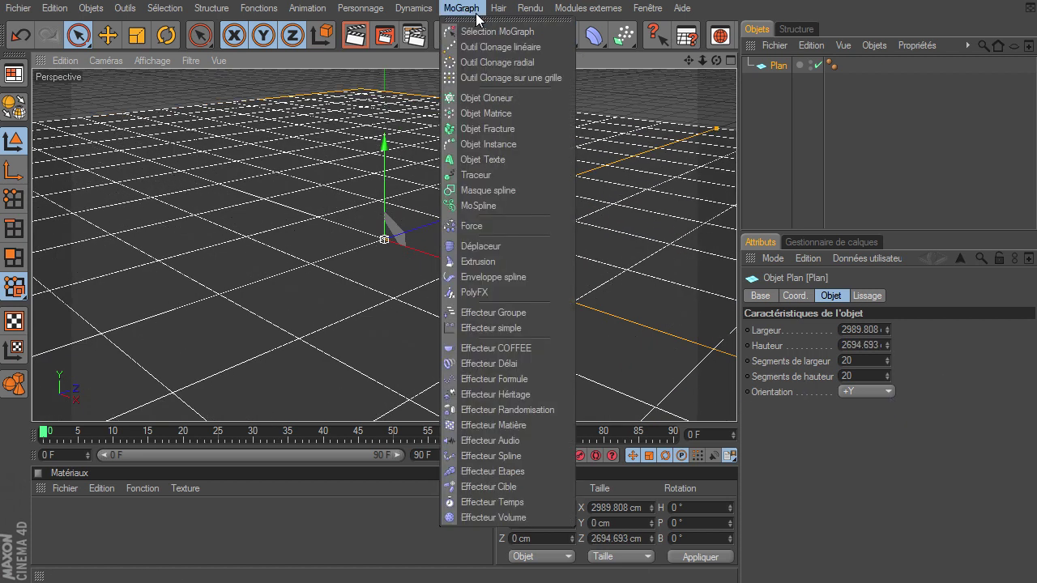
{"action": "left_click", "coordinate": [510, 160]}
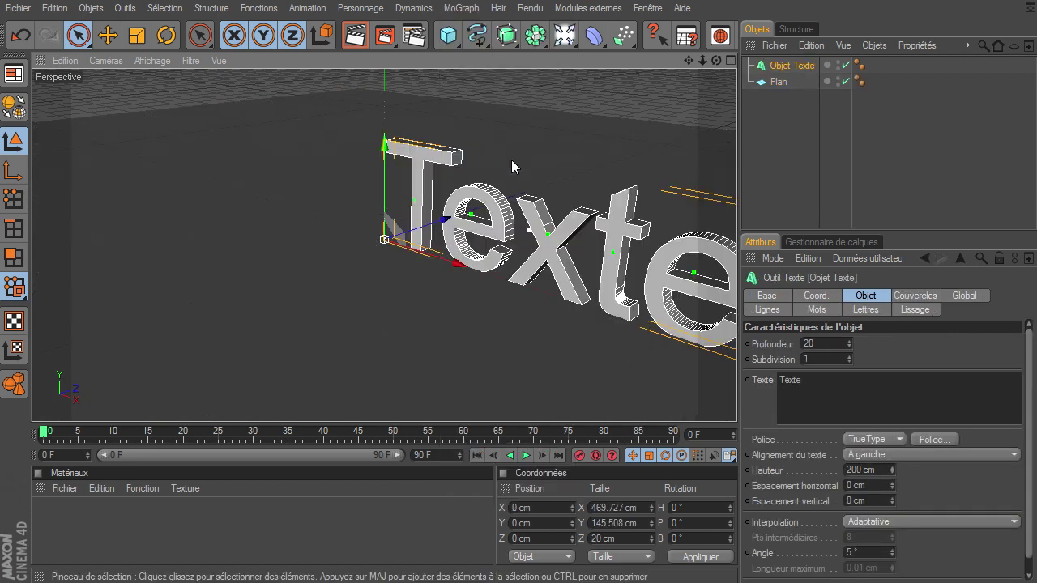
{"action": "left_click", "coordinate": [892, 454]}
{"action": "left_click", "coordinate": [894, 479]}
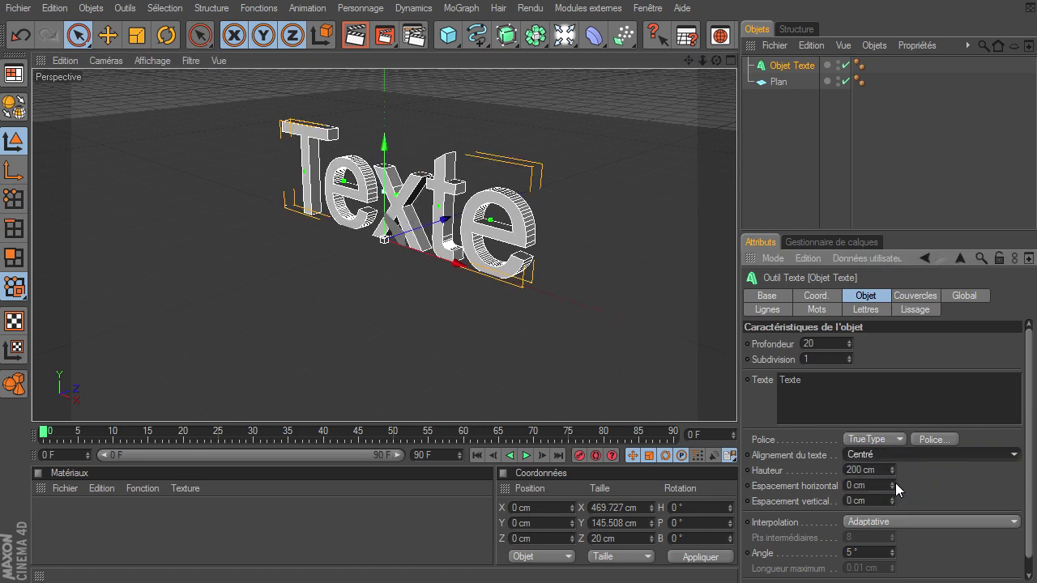
- Set the text's font to AvantGarde LT Medium, style Gras, and its depth to 40
{"action": "left_click", "coordinate": [931, 441]}
{"action": "left_click", "coordinate": [113, 215]}
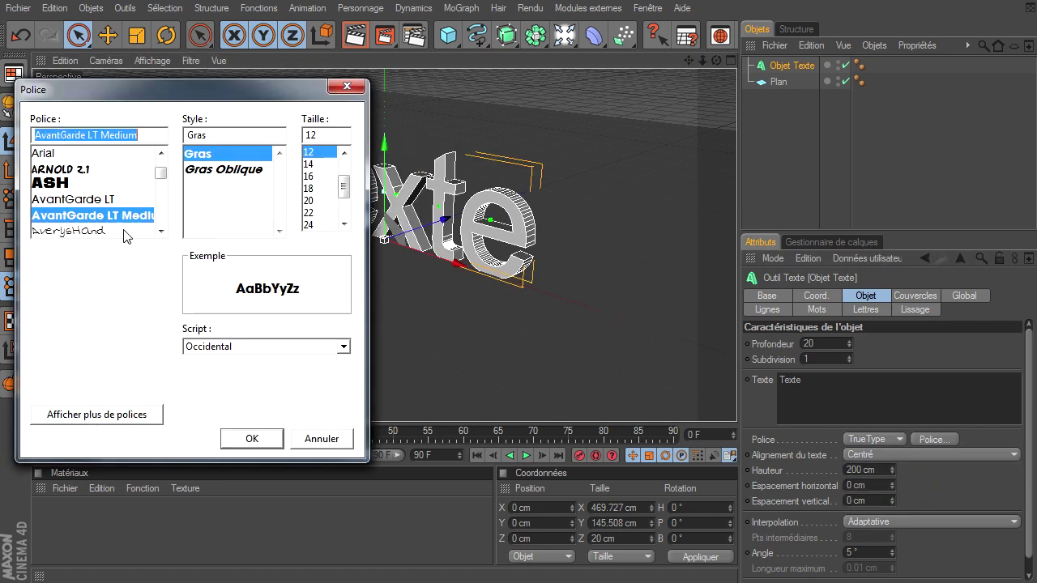
{"action": "left_click", "coordinate": [268, 438]}
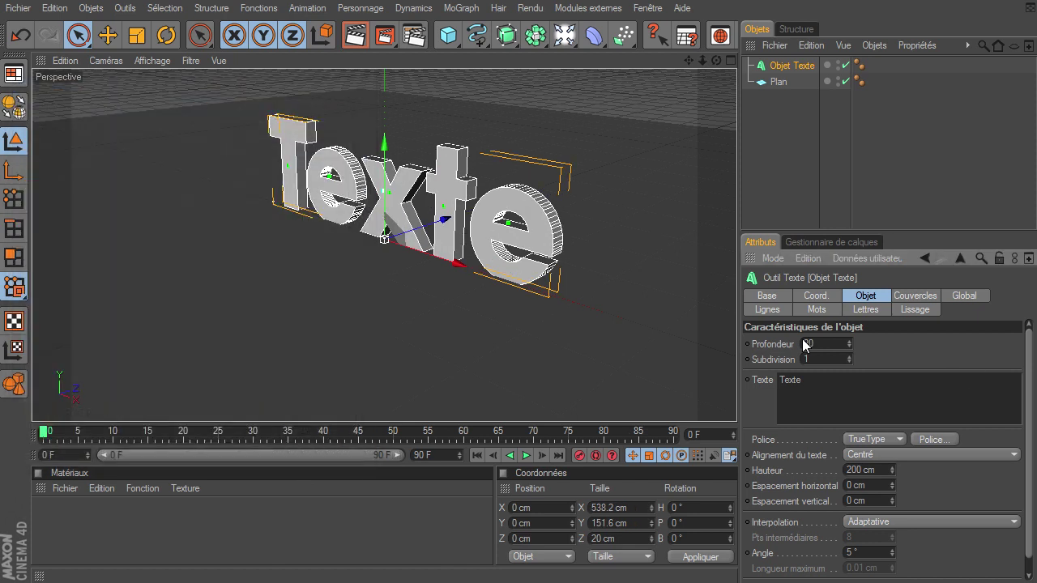
{"action": "double_click", "coordinate": [817, 342]}
{"action": "type", "text": "40"}
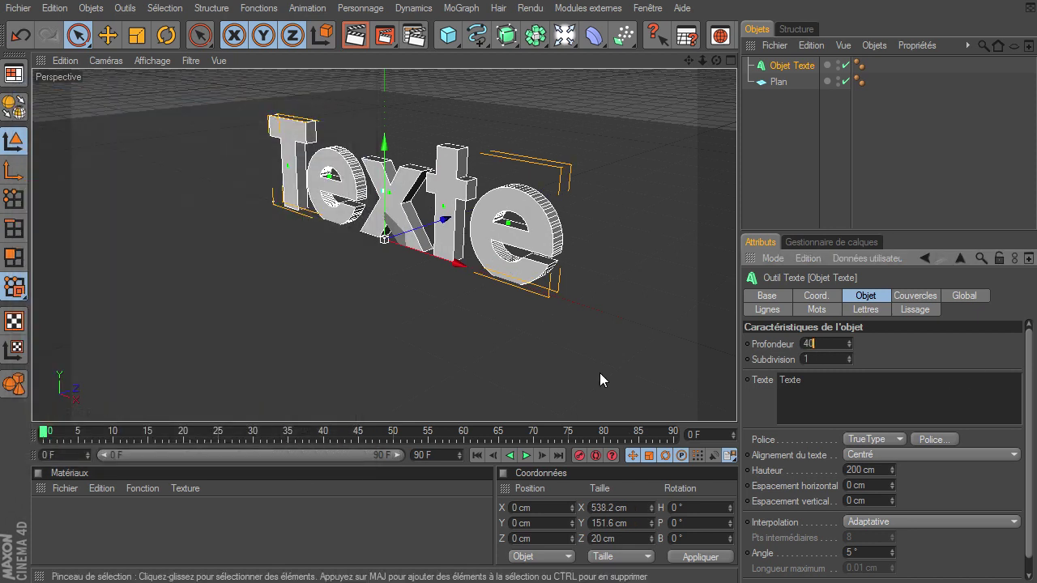
{"action": "key", "text": "Return"}
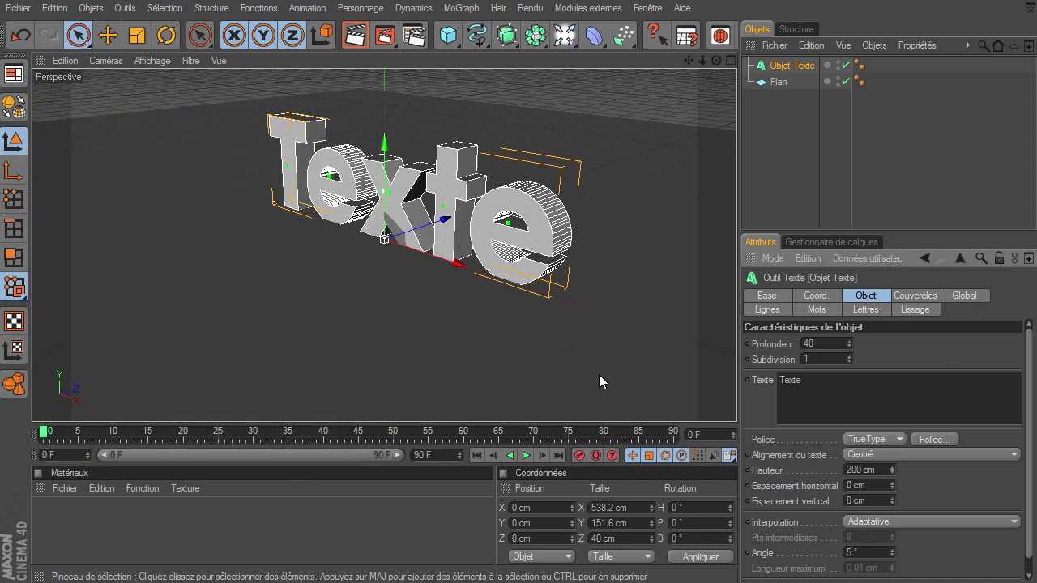
- Set both the start and end caps of the text to Couvercle et biseau
{"action": "left_click", "coordinate": [916, 298]}
{"action": "left_click", "coordinate": [882, 346]}
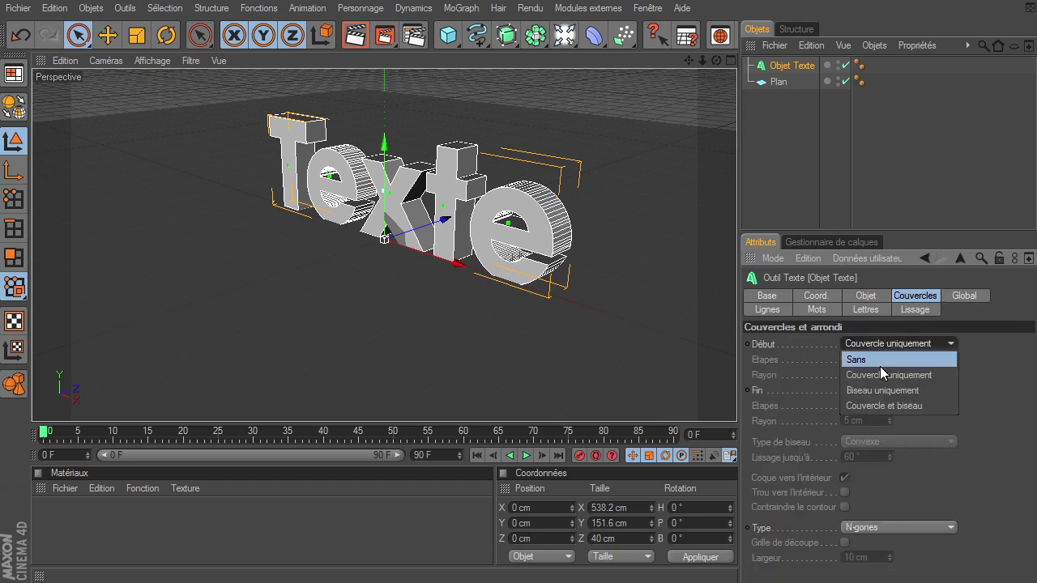
{"action": "left_click", "coordinate": [885, 405]}
{"action": "left_click", "coordinate": [892, 397]}
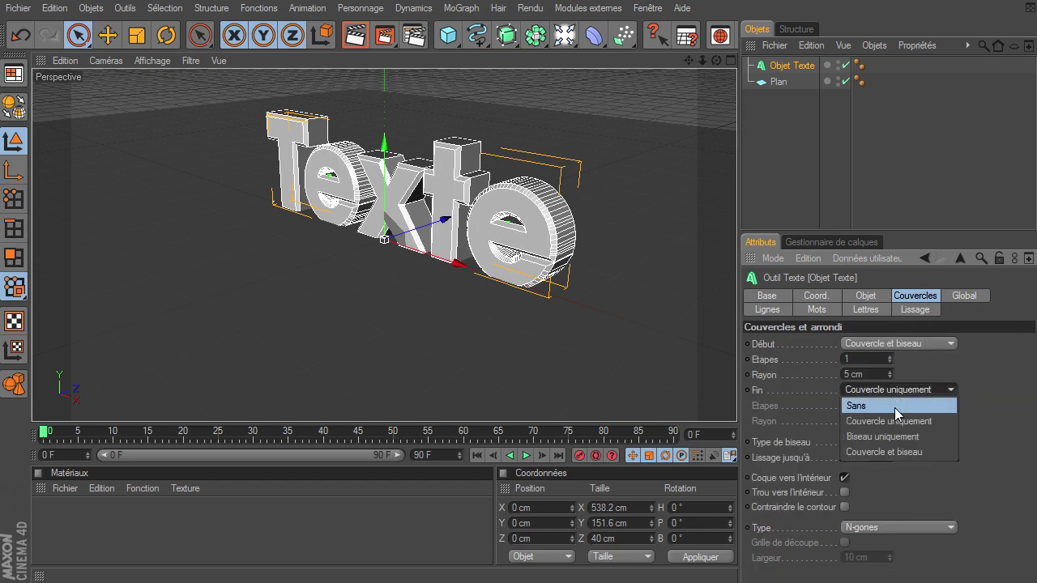
{"action": "left_click", "coordinate": [902, 450]}
- Set the start and end bevels of the text to 3 steps with a 2 cm radius
{"action": "left_click", "coordinate": [873, 359]}
{"action": "type", "text": "3"}
{"action": "left_click", "coordinate": [870, 406]}
{"action": "type", "text": "3"}
{"action": "left_click", "coordinate": [869, 416]}
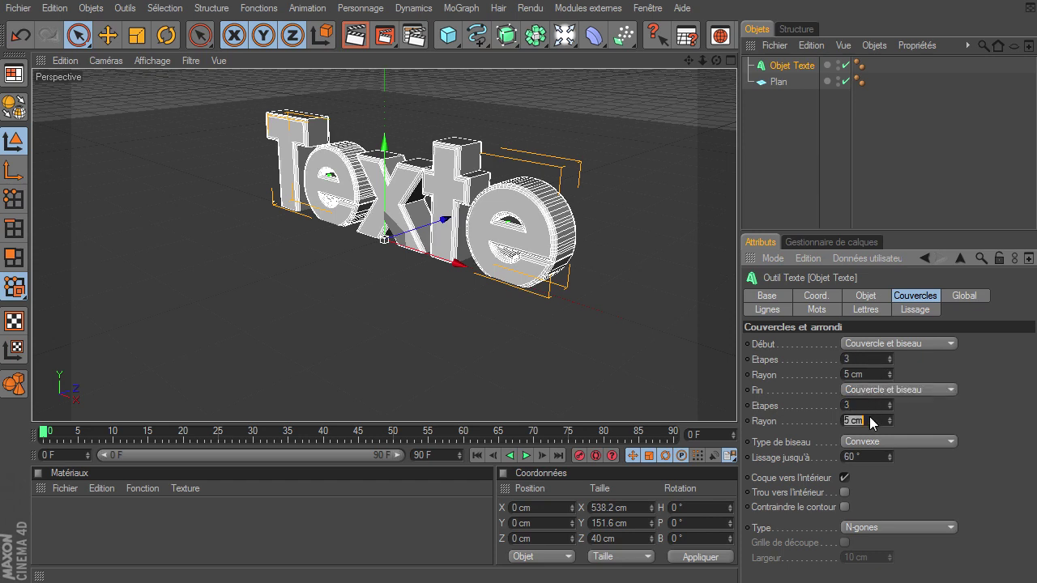
{"action": "type", "text": "2"}
{"action": "left_click", "coordinate": [872, 373]}
{"action": "type", "text": "2"}
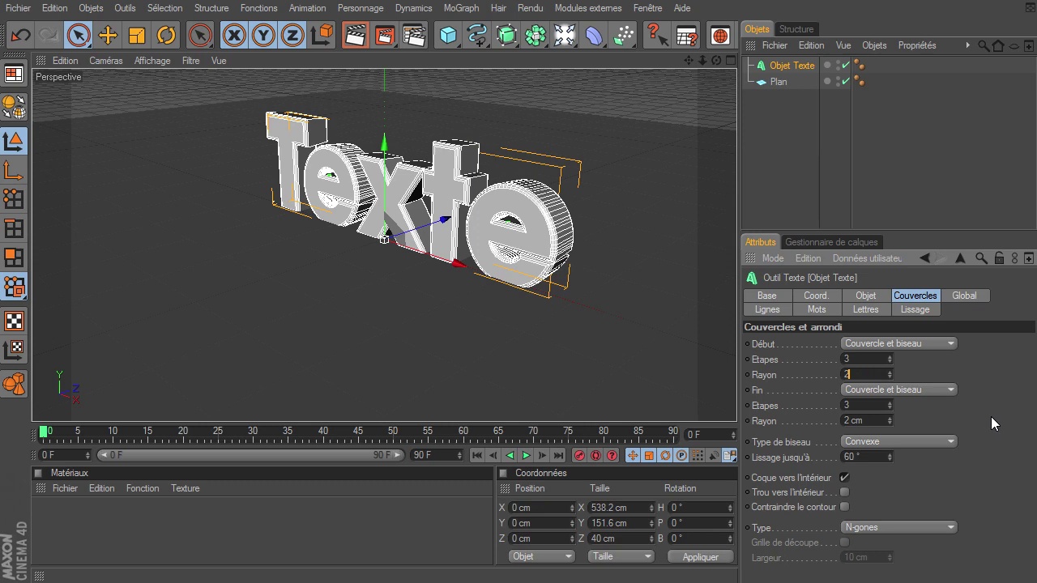
{"action": "key", "text": "Return"}
{"action": "left_click", "coordinate": [772, 183]}
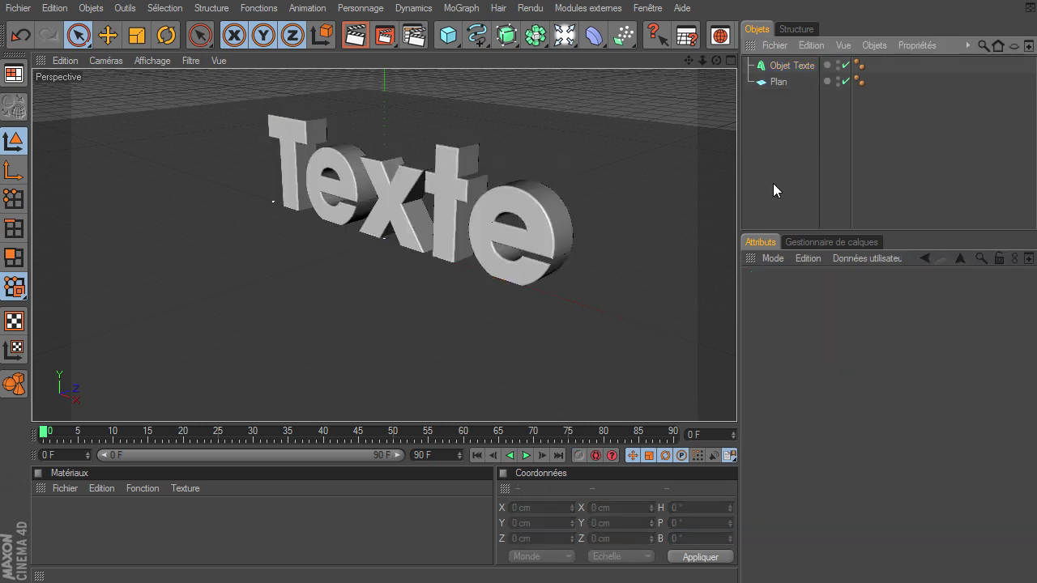
- Create two new materials and disable the Spécularité channel on both at once
{"action": "left_click_drag", "start_coordinate": [716, 61], "coordinate": [737, 401]}
{"action": "double_click", "coordinate": [305, 534]}
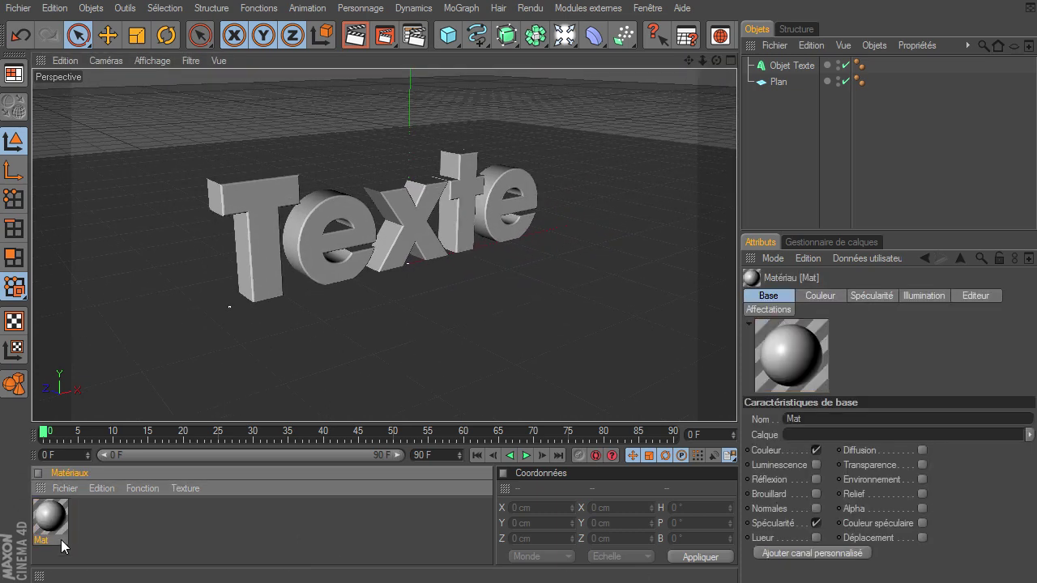
{"action": "double_click", "coordinate": [124, 529]}
{"action": "left_click_drag", "start_coordinate": [137, 518], "coordinate": [45, 549]}
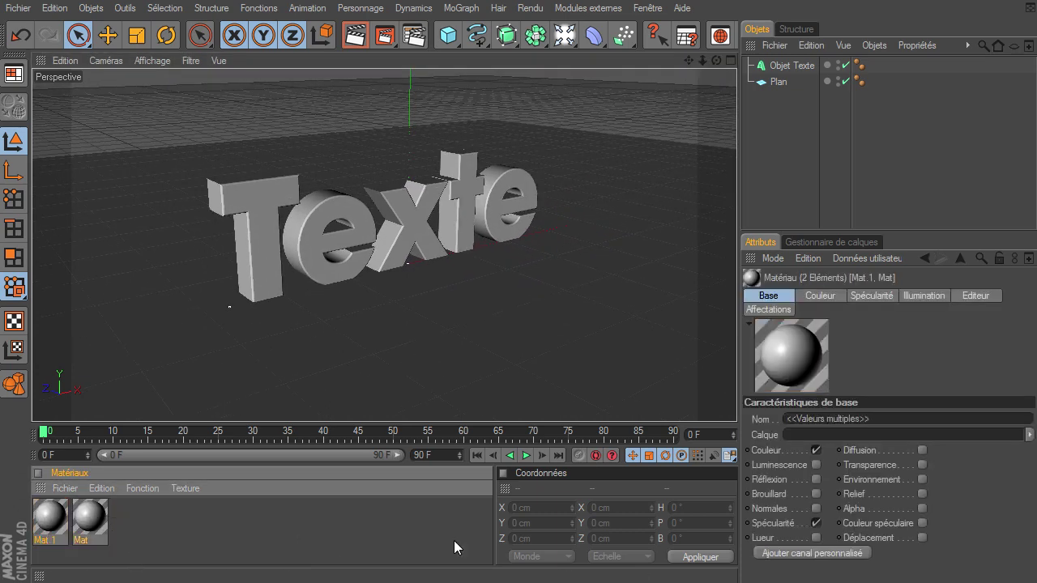
{"action": "left_click", "coordinate": [776, 299]}
{"action": "left_click", "coordinate": [817, 523]}
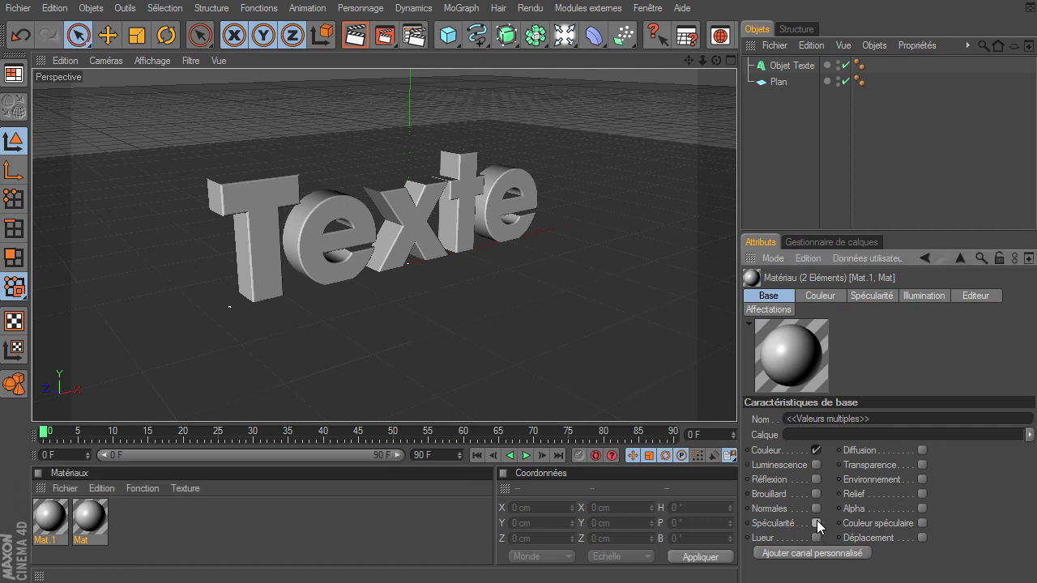
{"action": "left_click", "coordinate": [263, 531]}
- Set the colour of material Mat.1 to a light blue, RGB 126, 156, 227
{"action": "double_click", "coordinate": [48, 522]}
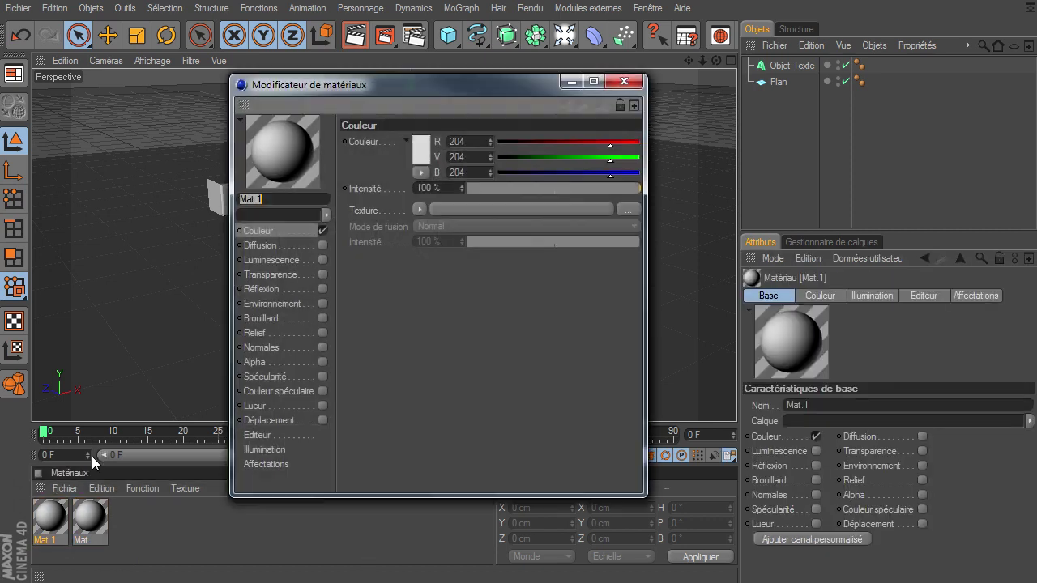
{"action": "left_click", "coordinate": [421, 159]}
{"action": "left_click_drag", "start_coordinate": [457, 109], "coordinate": [473, 109]}
{"action": "left_click_drag", "start_coordinate": [409, 120], "coordinate": [371, 123]}
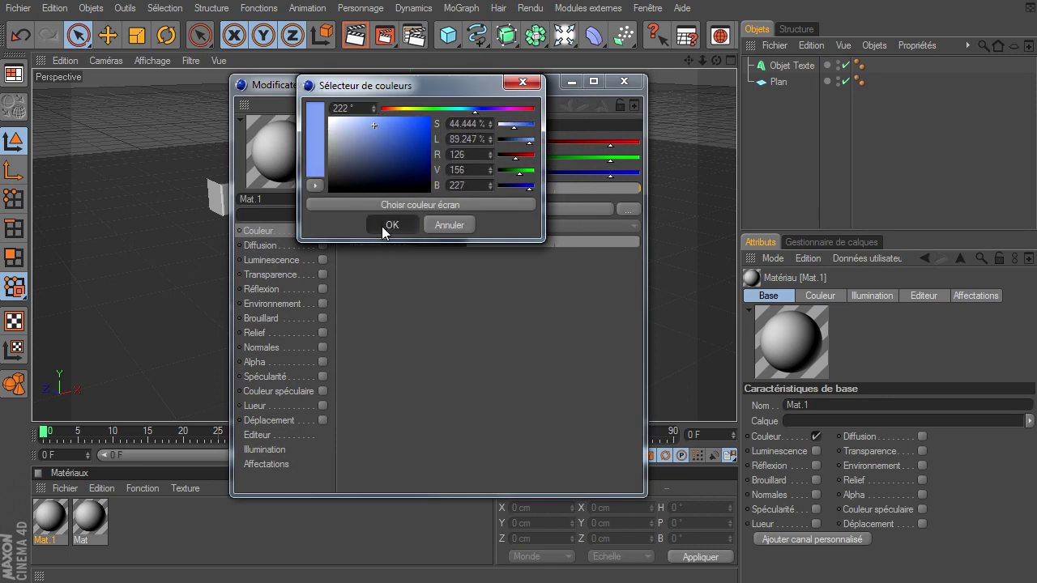
{"action": "left_click", "coordinate": [381, 225]}
{"action": "left_click", "coordinate": [624, 81]}
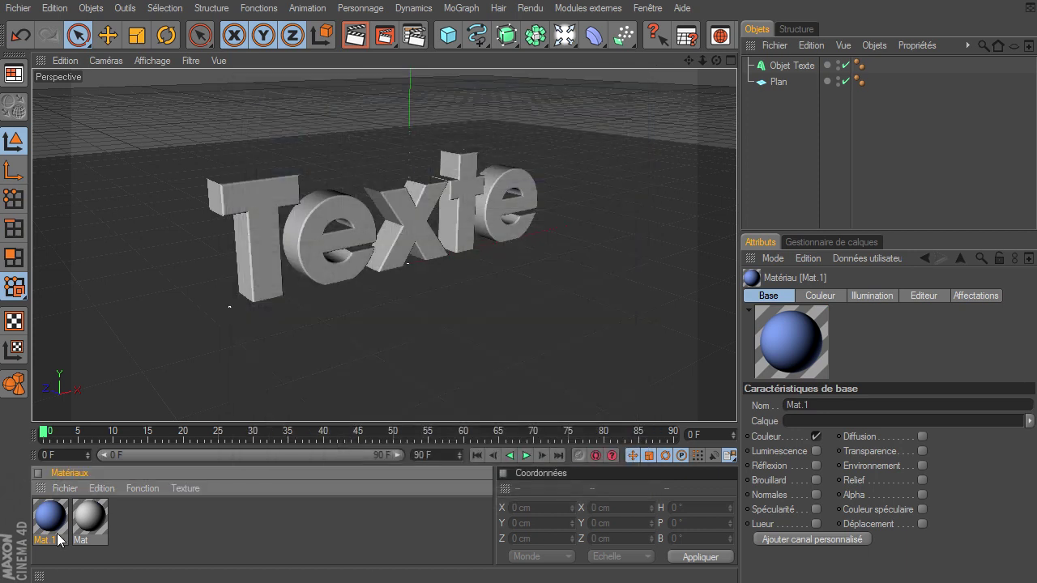
- Set the colour of material Mat to orange, RGB 255, 127, 0
{"action": "double_click", "coordinate": [96, 516]}
{"action": "left_click", "coordinate": [418, 143]}
{"action": "left_click_drag", "start_coordinate": [392, 114], "coordinate": [395, 170]}
{"action": "left_click", "coordinate": [389, 211]}
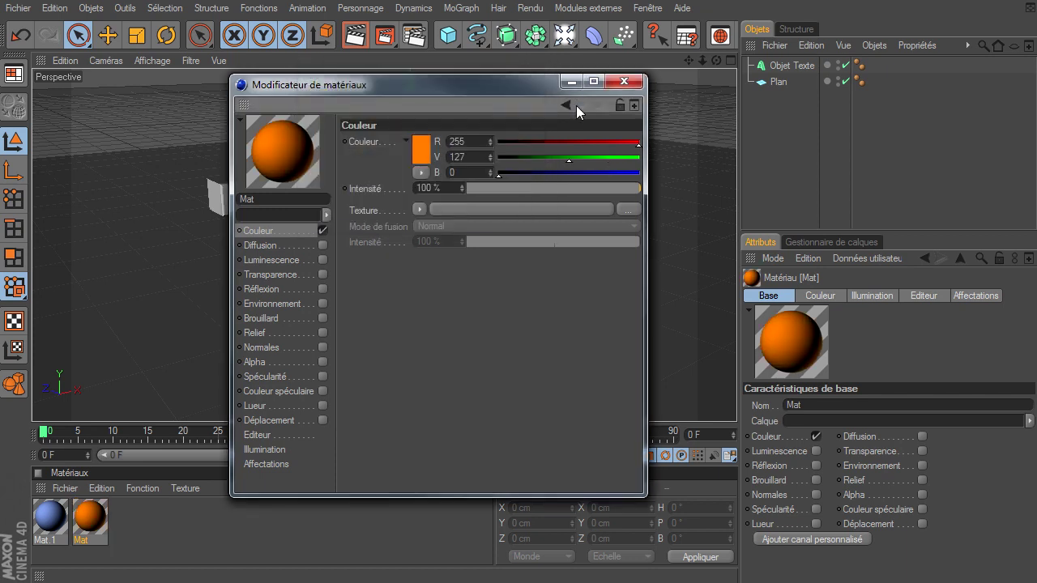
{"action": "left_click", "coordinate": [625, 81]}
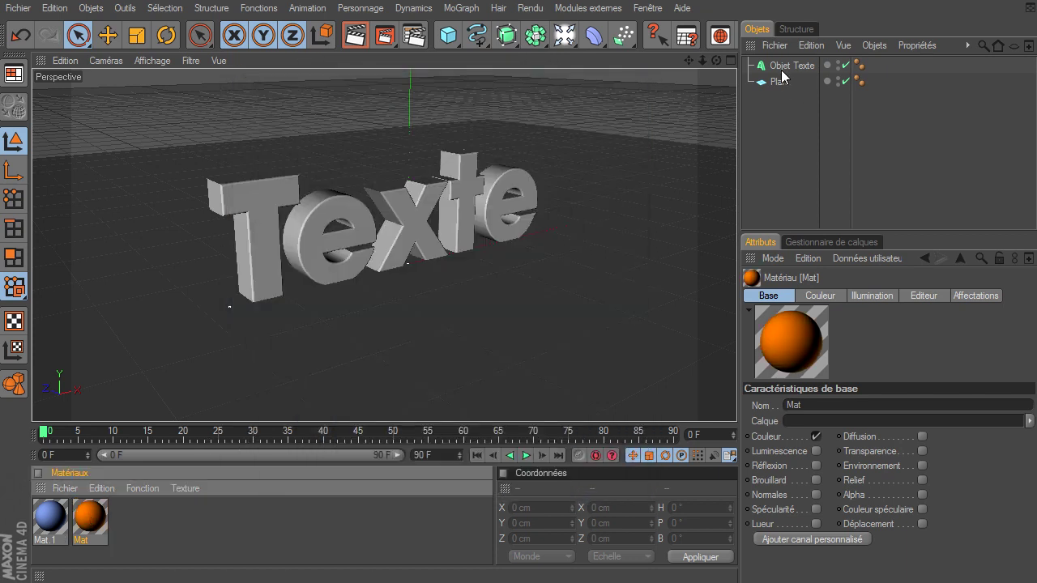
- Assign the orange material to the text and the blue one to the plane, and render the view
{"action": "left_click_drag", "start_coordinate": [782, 71], "coordinate": [783, 68]}
{"action": "left_click_drag", "start_coordinate": [750, 123], "coordinate": [779, 81]}
{"action": "left_click", "coordinate": [759, 149]}
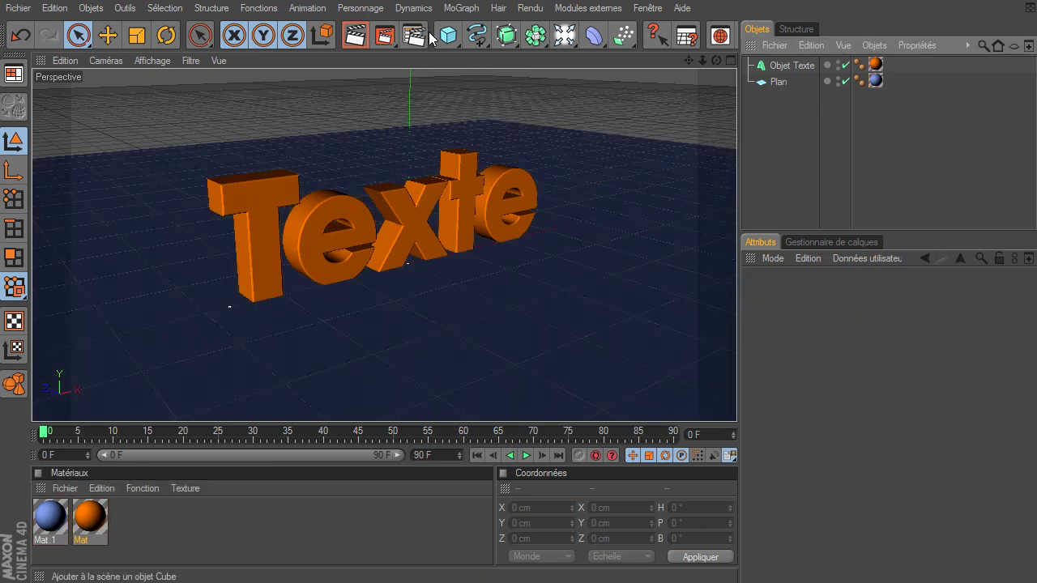
{"action": "left_click", "coordinate": [356, 35]}
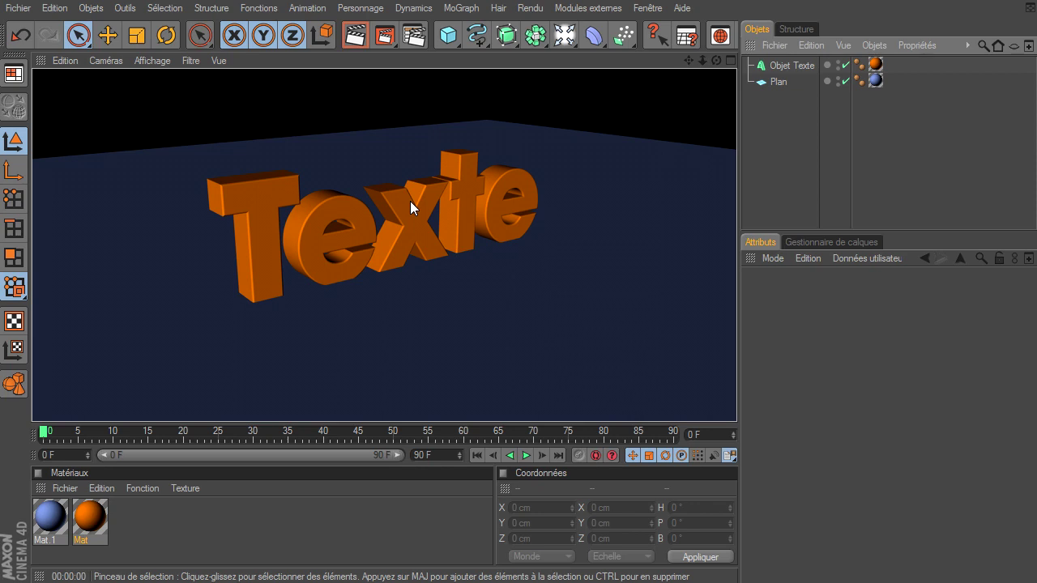
- Raise the text object to about Y 44 cm above the plane and render the view
{"action": "left_click", "coordinate": [794, 67]}
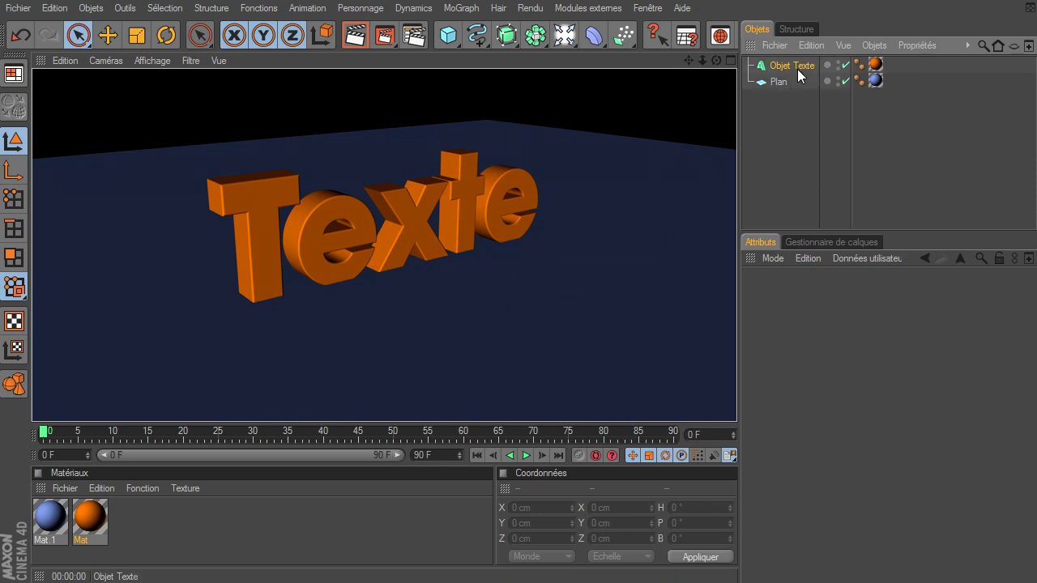
{"action": "left_click_drag", "start_coordinate": [409, 167], "coordinate": [409, 137]}
{"action": "left_click_drag", "start_coordinate": [716, 60], "coordinate": [738, 400]}
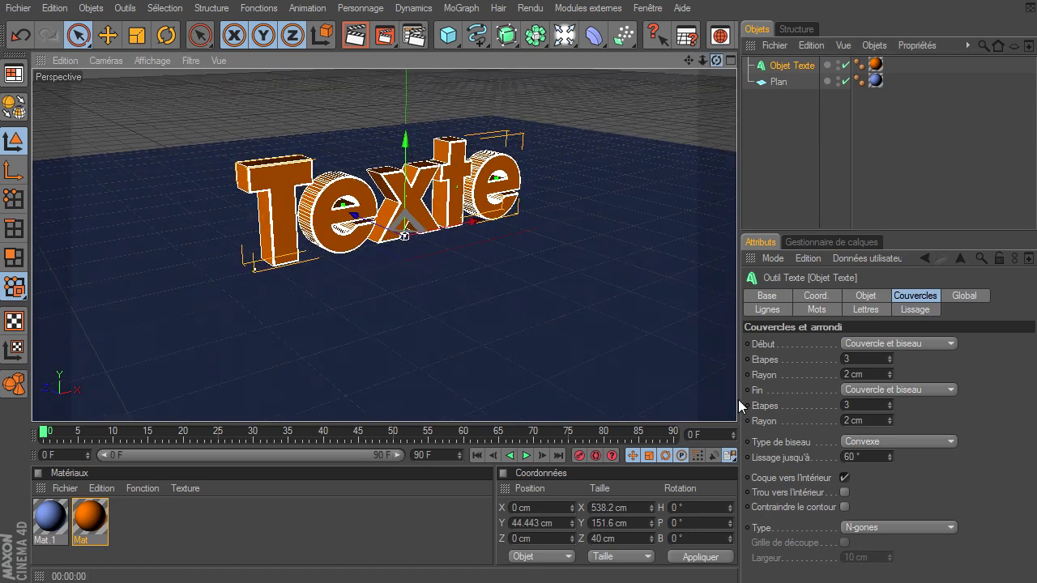
{"action": "left_click", "coordinate": [349, 41]}
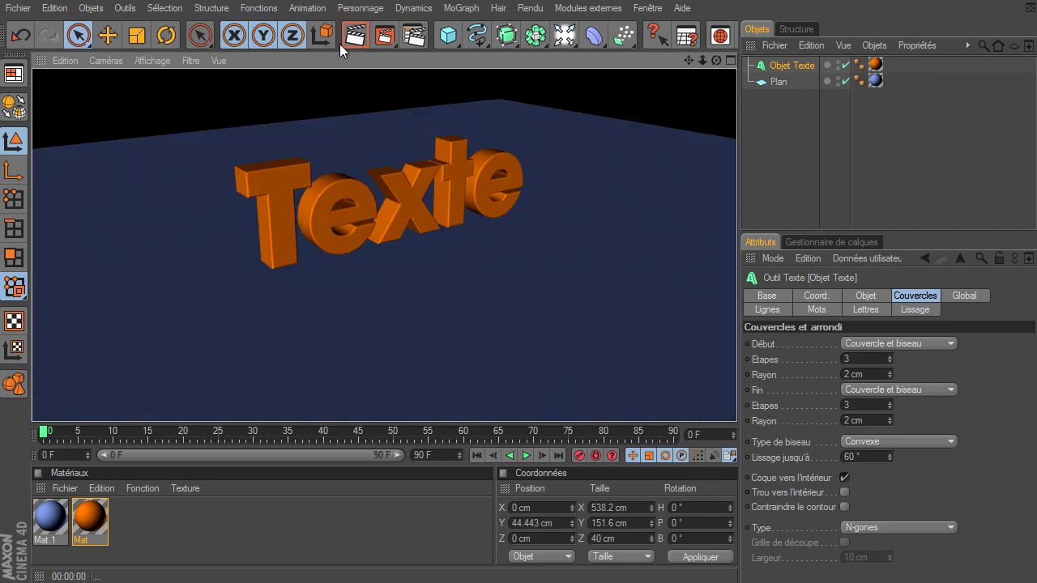
- Add an area light in front of the text at about Y 247 cm and Z -424 cm, and reduce its height
{"action": "left_click_drag", "start_coordinate": [565, 34], "coordinate": [614, 77]}
{"action": "left_click_drag", "start_coordinate": [372, 248], "coordinate": [737, 401]}
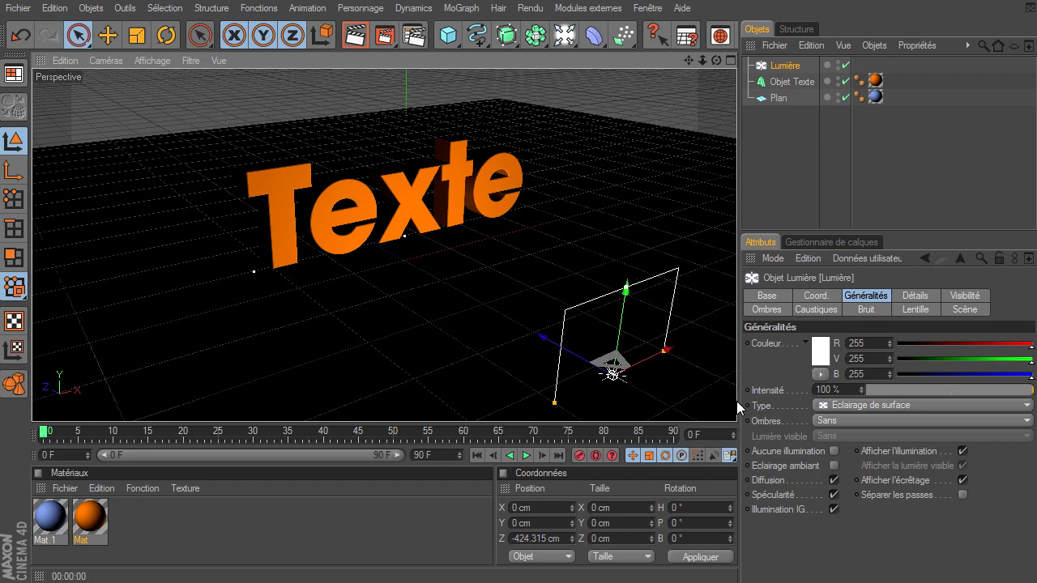
{"action": "left_click_drag", "start_coordinate": [621, 317], "coordinate": [738, 397]}
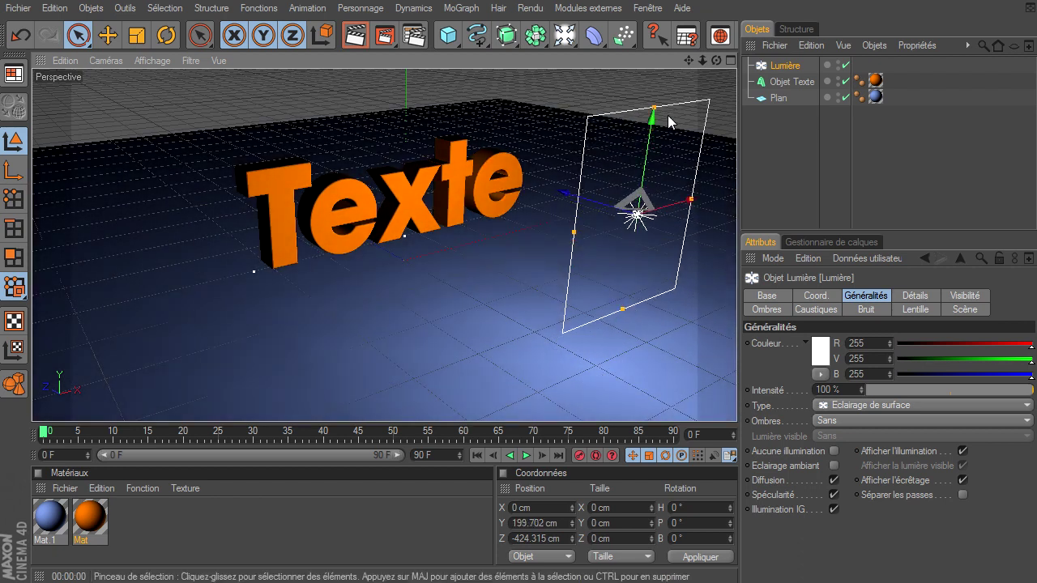
{"action": "left_click_drag", "start_coordinate": [654, 110], "coordinate": [736, 400]}
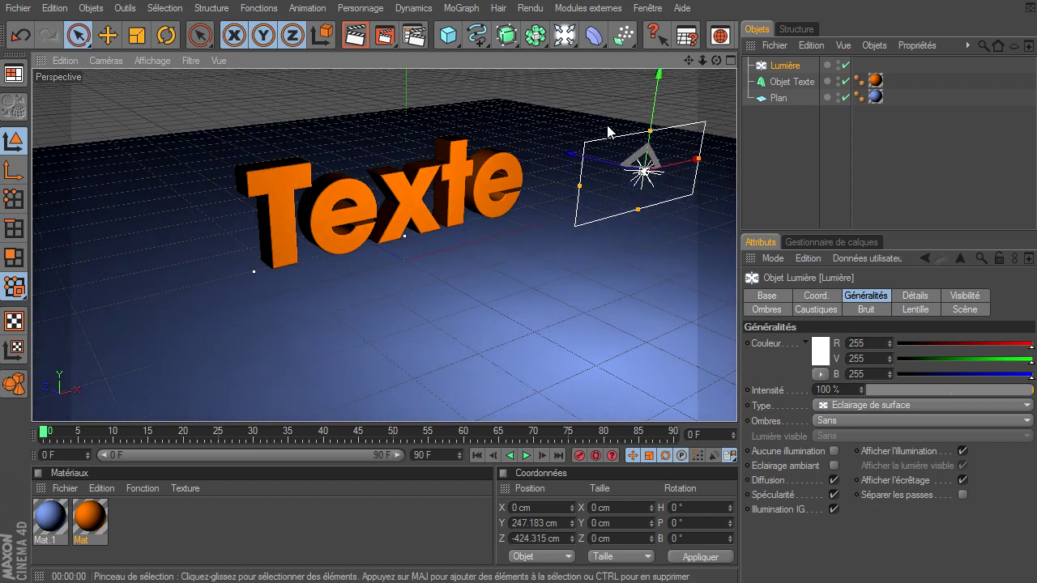
- Tilt the area light to a pitch of -30°, move it to about Y 336 cm and Z -373 cm, and render the view
{"action": "left_click", "coordinate": [166, 35]}
{"action": "left_click_drag", "start_coordinate": [683, 132], "coordinate": [590, 11]}
{"action": "key", "text": "e"}
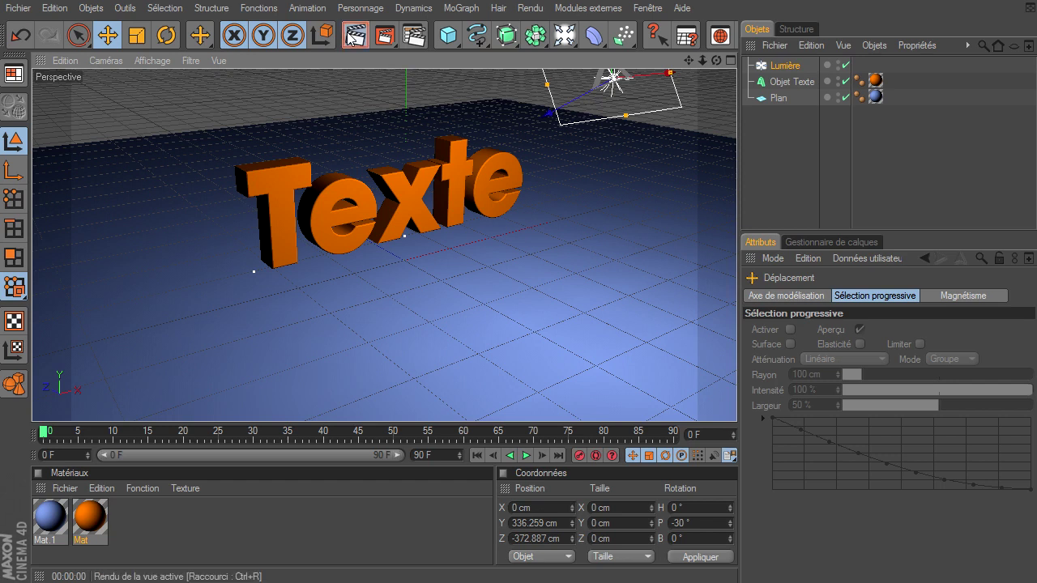
{"action": "left_click", "coordinate": [354, 35]}
{"action": "left_click_drag", "start_coordinate": [715, 61], "coordinate": [475, 243]}
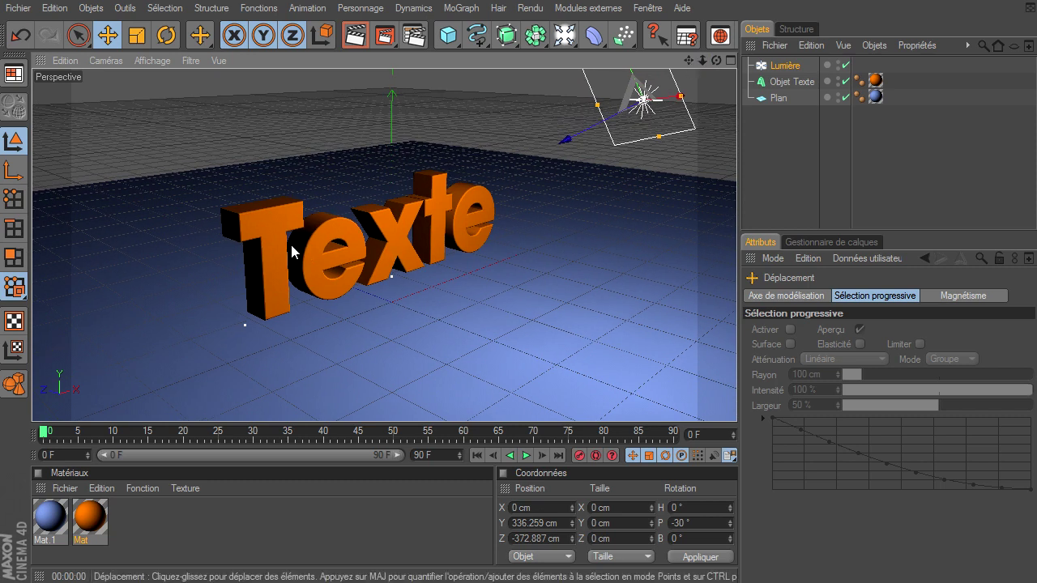
{"action": "left_click", "coordinate": [352, 42]}
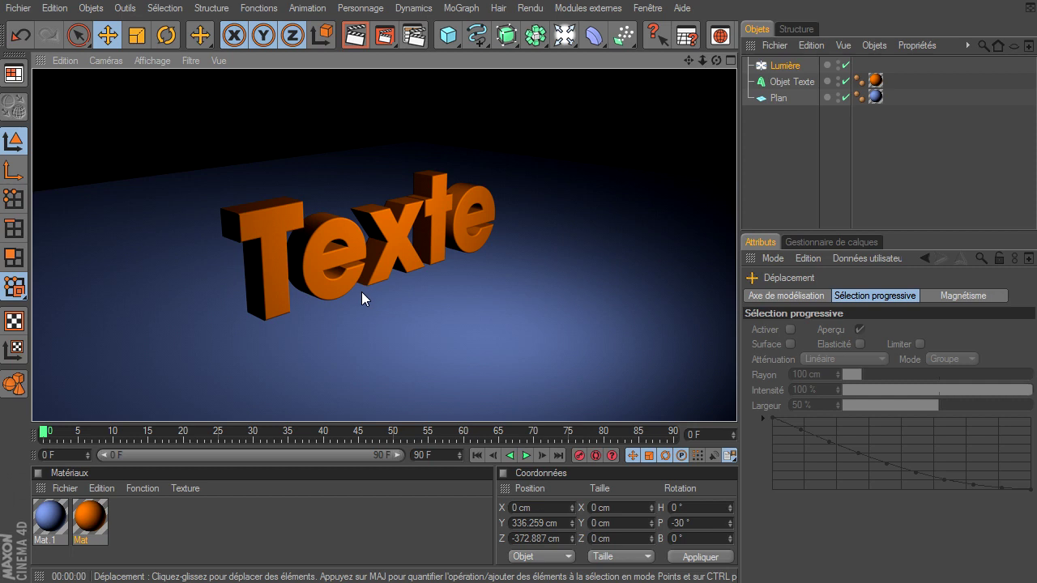
- Add an omni light at about X -928 cm and Y 366 cm, test-render it, and set its intensity to 29 %
{"action": "left_click", "coordinate": [564, 34]}
{"action": "left_click", "coordinate": [609, 62]}
{"action": "left_click_drag", "start_coordinate": [505, 240], "coordinate": [738, 399]}
{"action": "left_click_drag", "start_coordinate": [123, 77], "coordinate": [737, 401]}
{"action": "left_click_drag", "start_coordinate": [937, 391], "coordinate": [923, 390]}
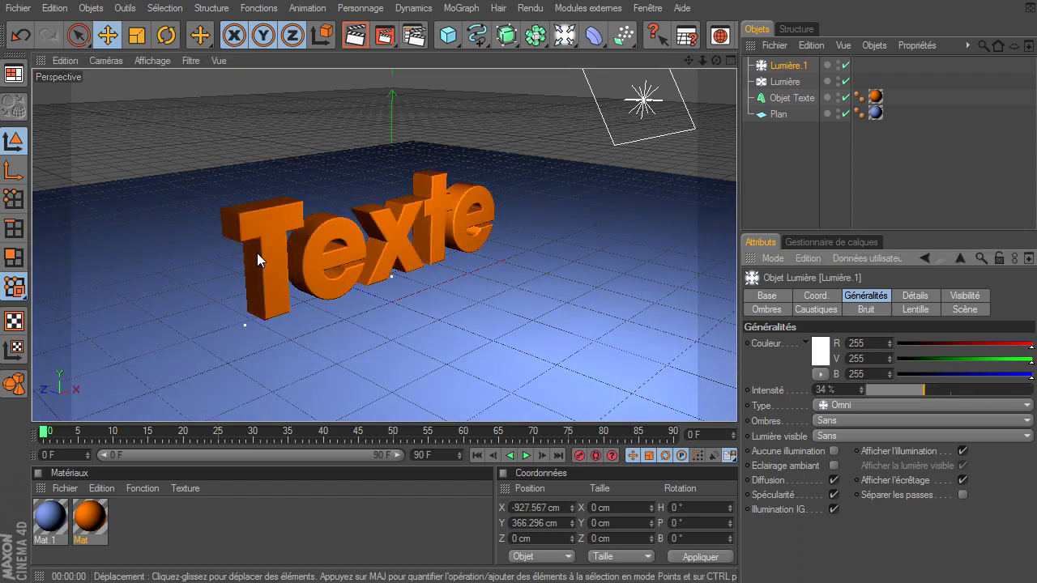
{"action": "left_click", "coordinate": [367, 37]}
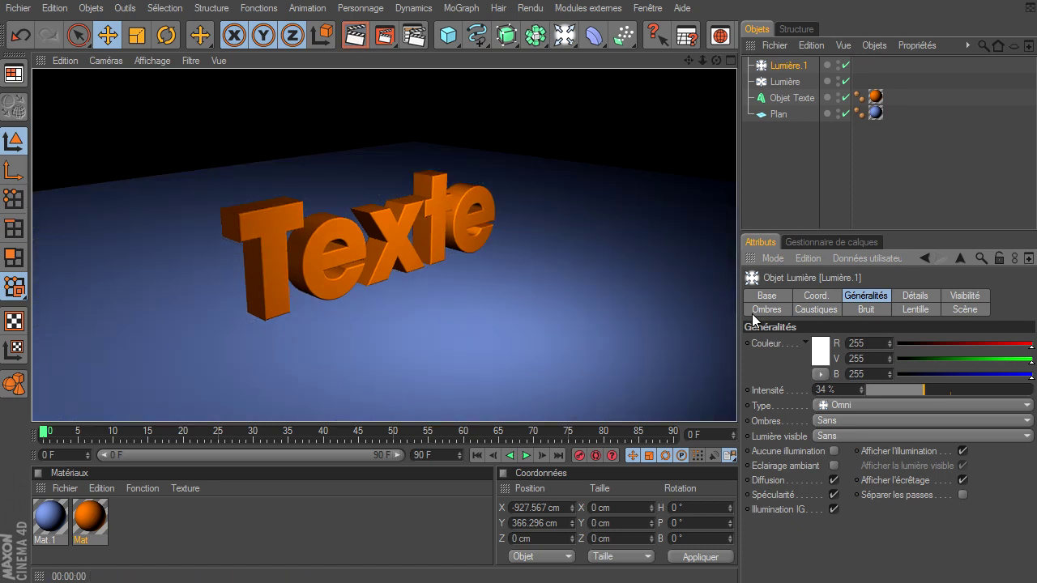
{"action": "left_click_drag", "start_coordinate": [919, 391], "coordinate": [915, 390]}
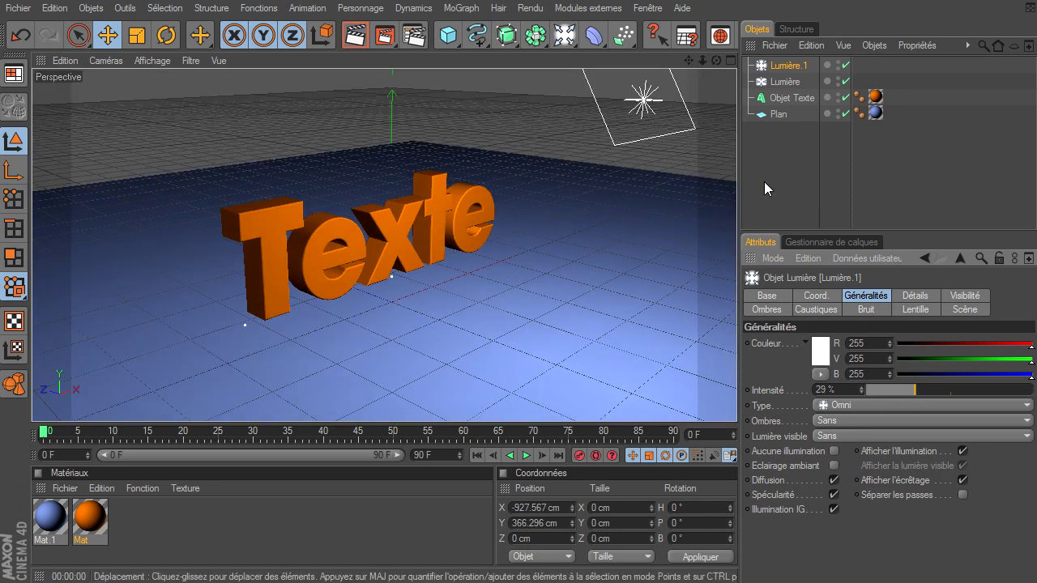
- Rename the omni light as appoint and the tilted area light as principale
{"action": "double_click", "coordinate": [788, 67]}
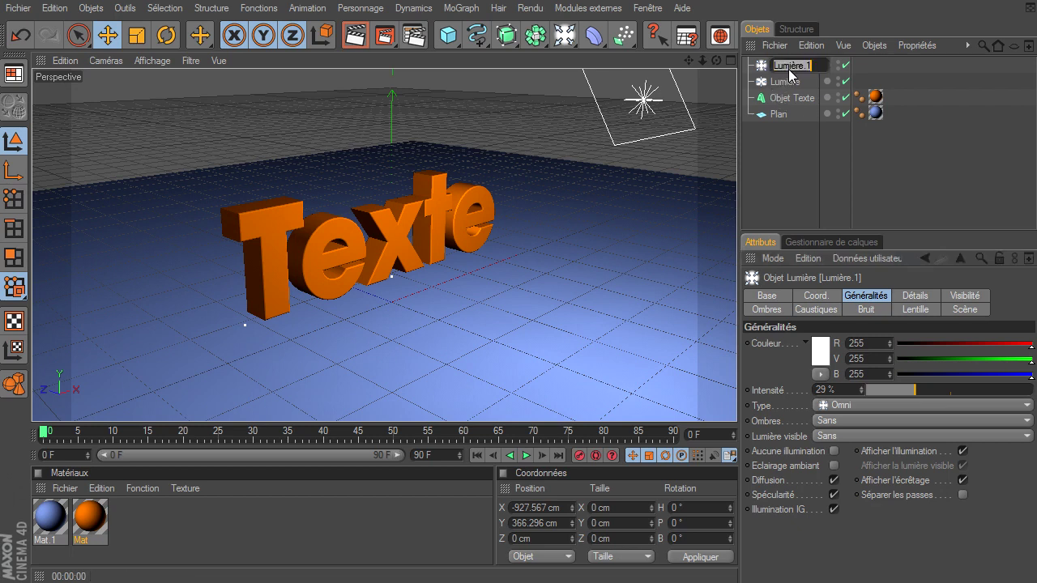
{"action": "type", "text": "appoint"}
{"action": "key", "text": "Return"}
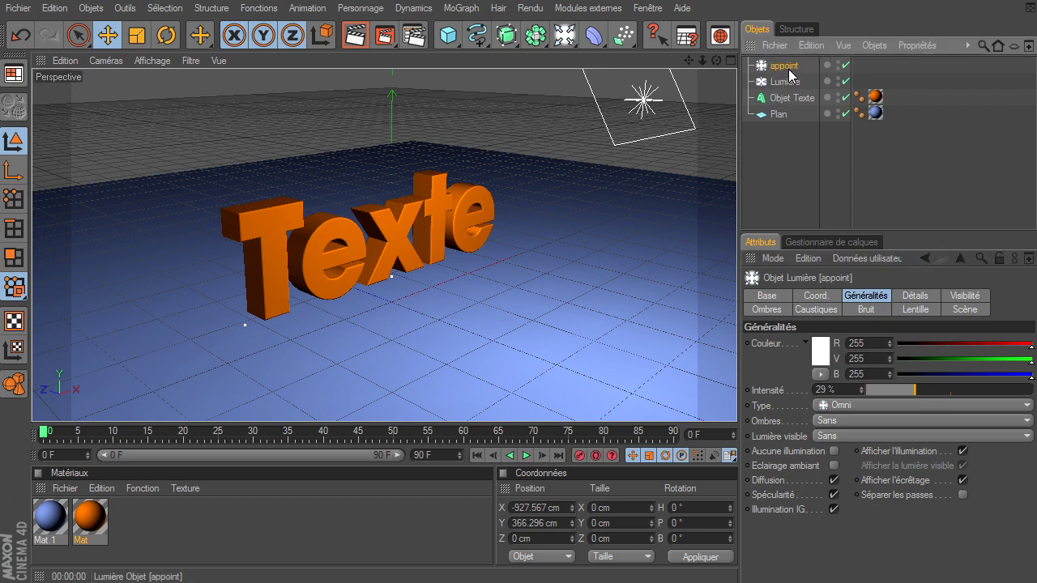
{"action": "left_click", "coordinate": [785, 83]}
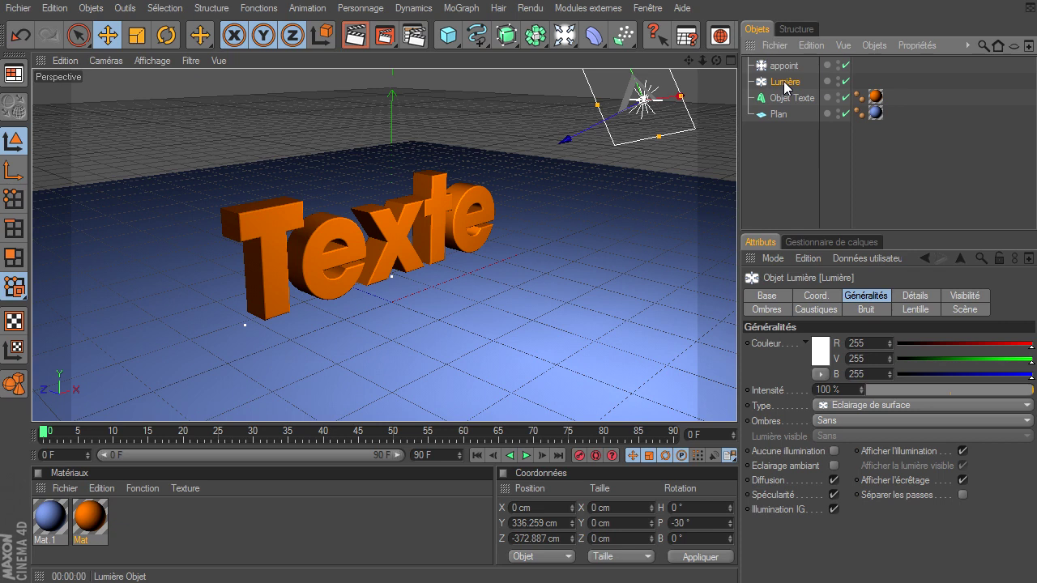
{"action": "double_click", "coordinate": [785, 83]}
{"action": "type", "text": "principale"}
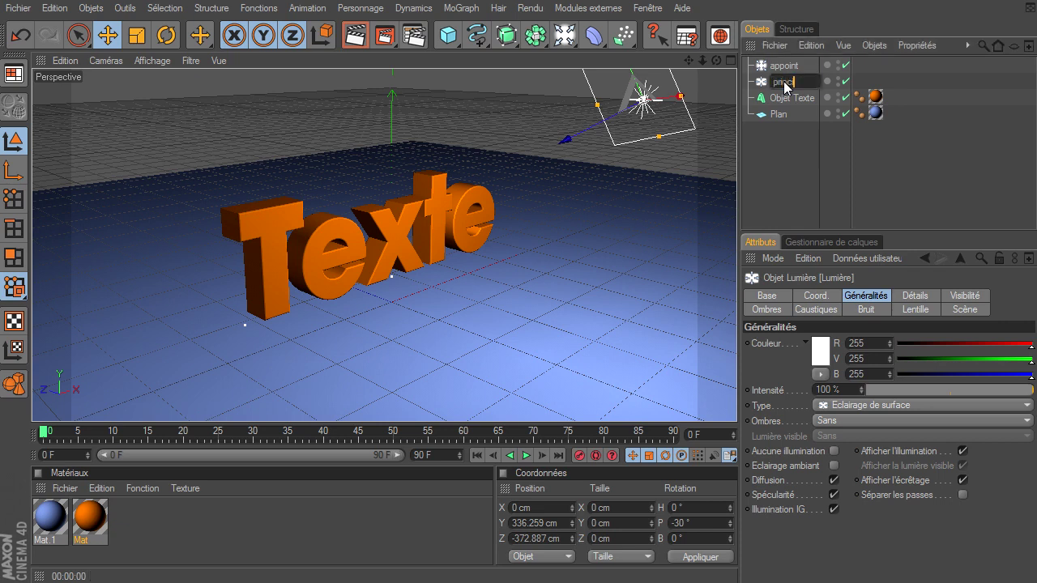
{"action": "key", "text": "Return"}
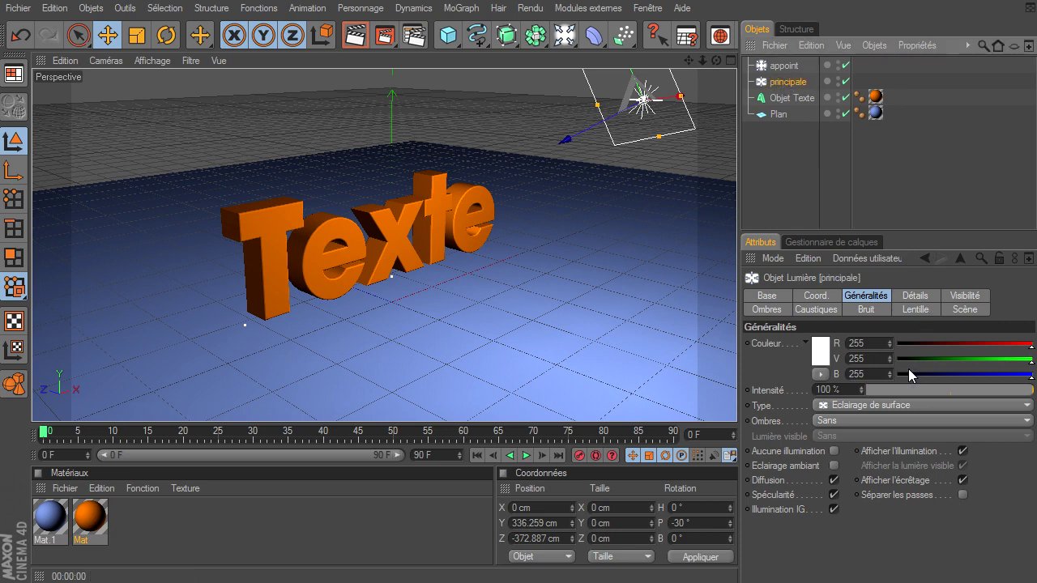
- Test-render the principale light with soft shadow maps (Masques d'ombres), and again with its shadows set back to Sans
{"action": "left_click", "coordinate": [880, 417]}
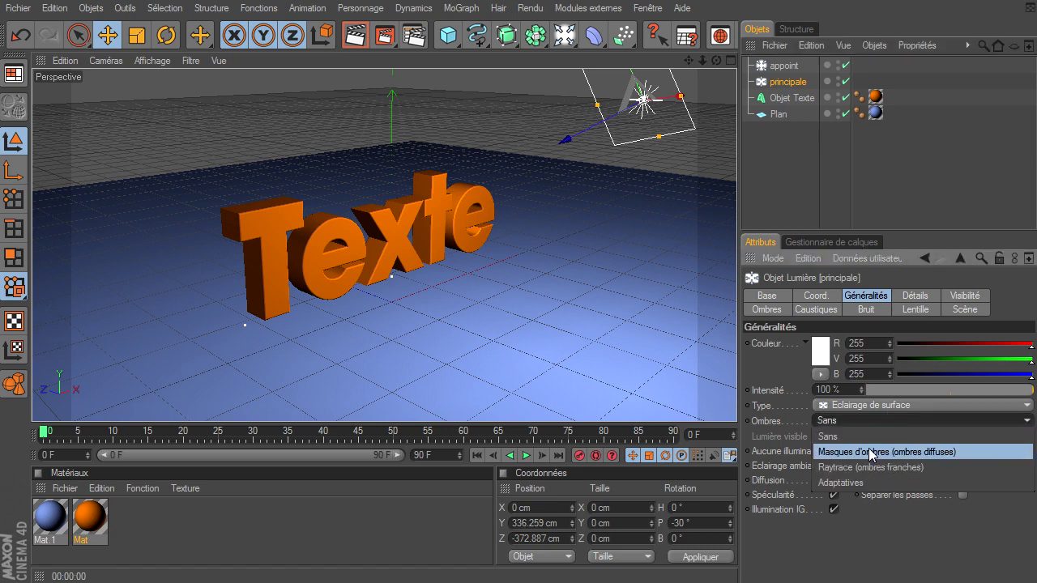
{"action": "left_click", "coordinate": [869, 448]}
{"action": "left_click", "coordinate": [355, 35]}
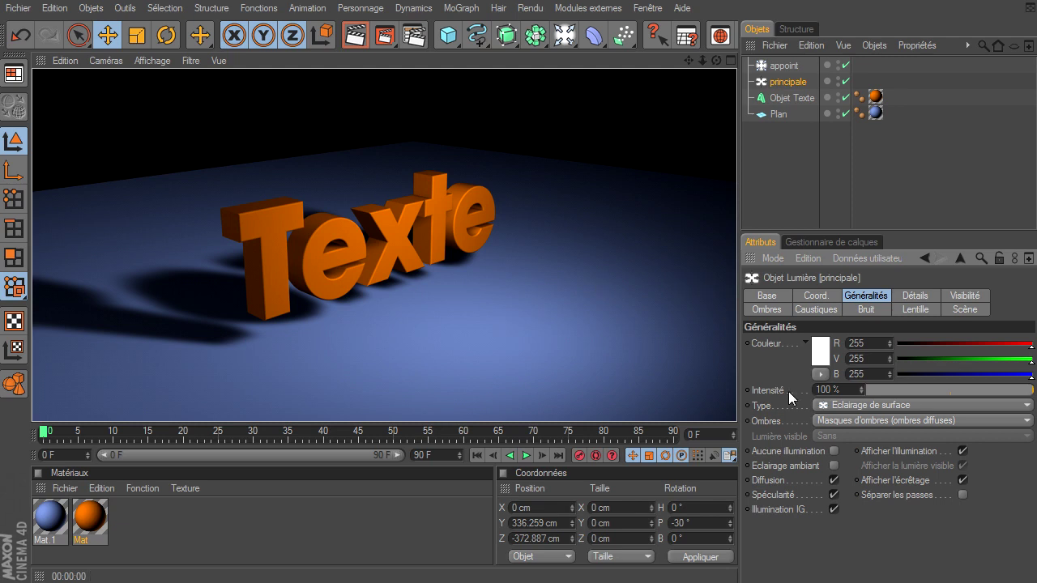
{"action": "left_click", "coordinate": [832, 420]}
{"action": "left_click", "coordinate": [841, 439]}
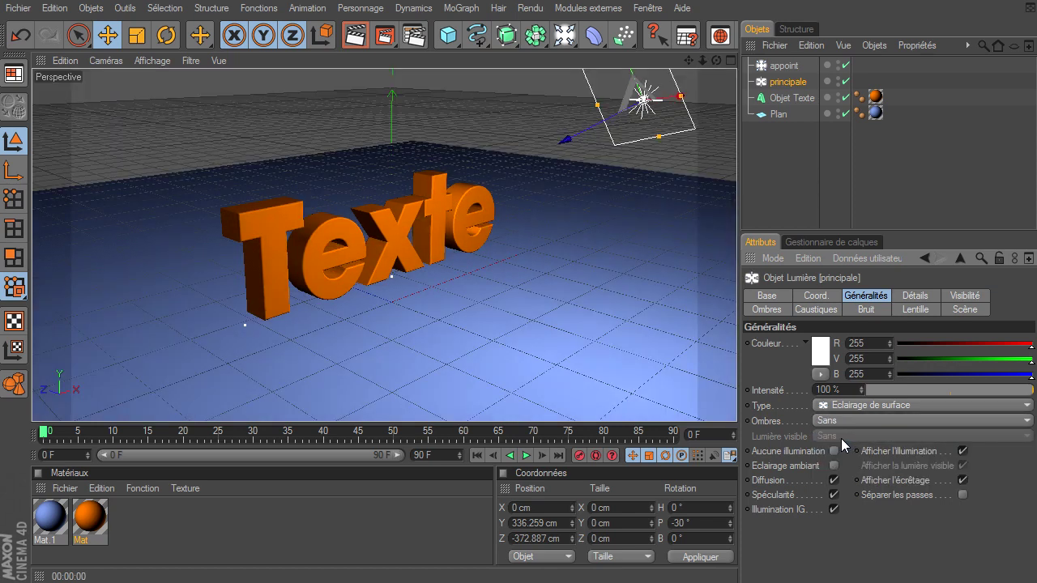
{"action": "left_click", "coordinate": [355, 35]}
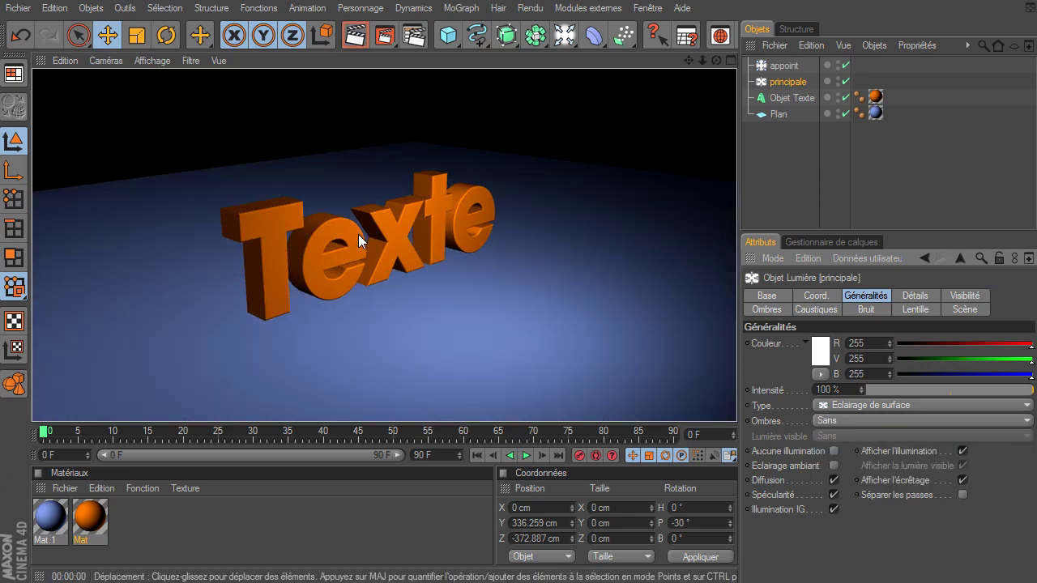
- Add a second area light at the scene origin and widen it to about 658 cm
{"action": "left_click", "coordinate": [564, 34]}
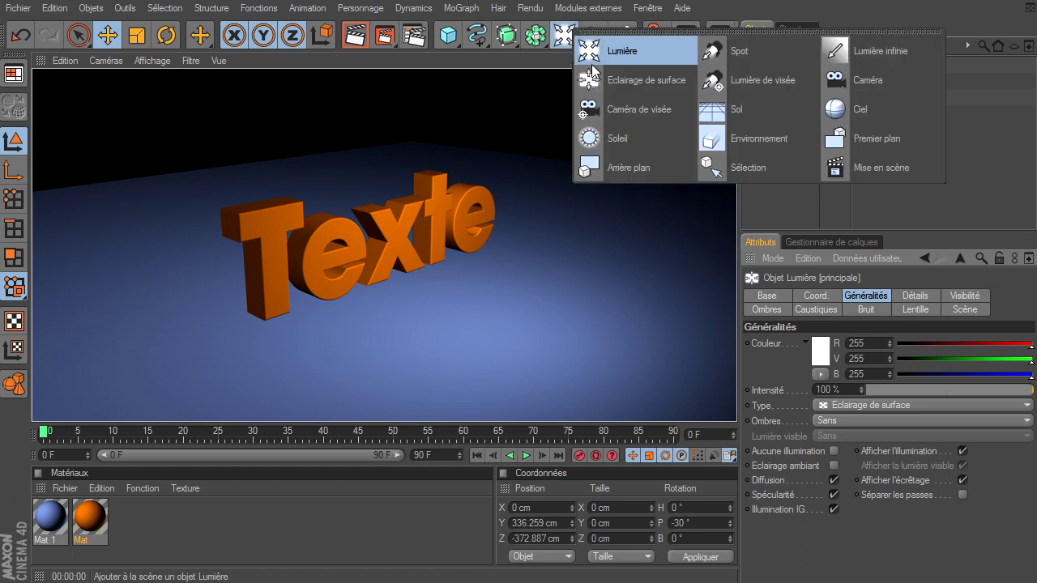
{"action": "left_click", "coordinate": [629, 81]}
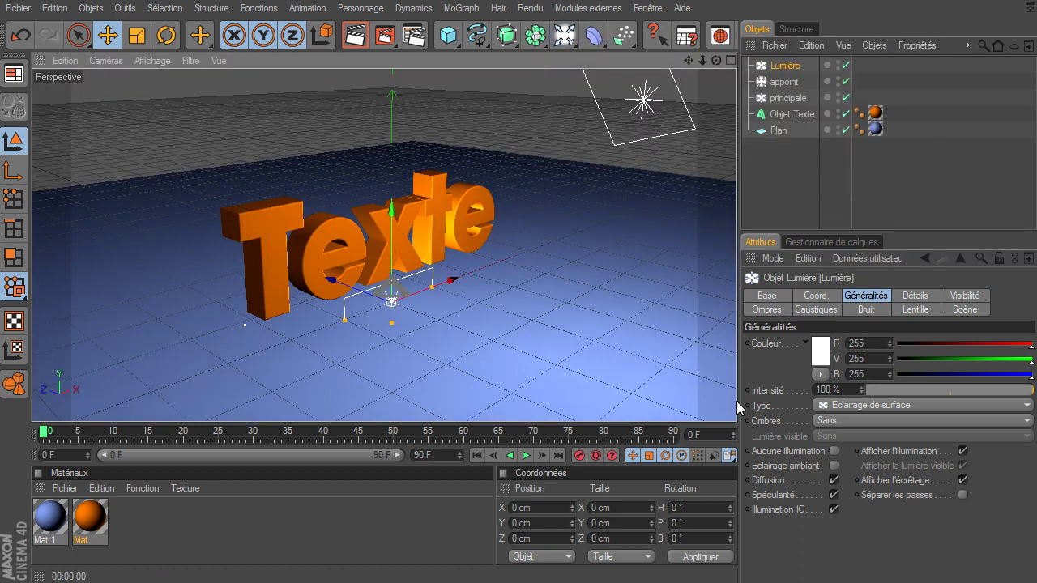
{"action": "left_click_drag", "start_coordinate": [434, 288], "coordinate": [510, 259]}
- Rotate the new area light to a pitch of -90° and raise it above the text to about Y 371 cm
{"action": "left_click", "coordinate": [166, 35]}
{"action": "left_click_drag", "start_coordinate": [422, 293], "coordinate": [372, 245]}
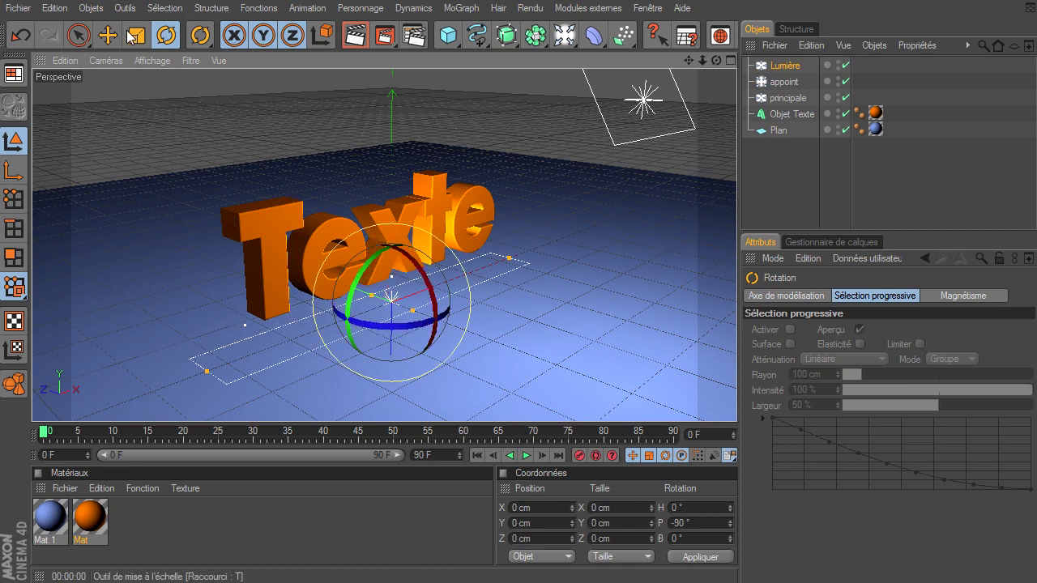
{"action": "left_click", "coordinate": [108, 35]}
{"action": "left_click_drag", "start_coordinate": [393, 392], "coordinate": [736, 402]}
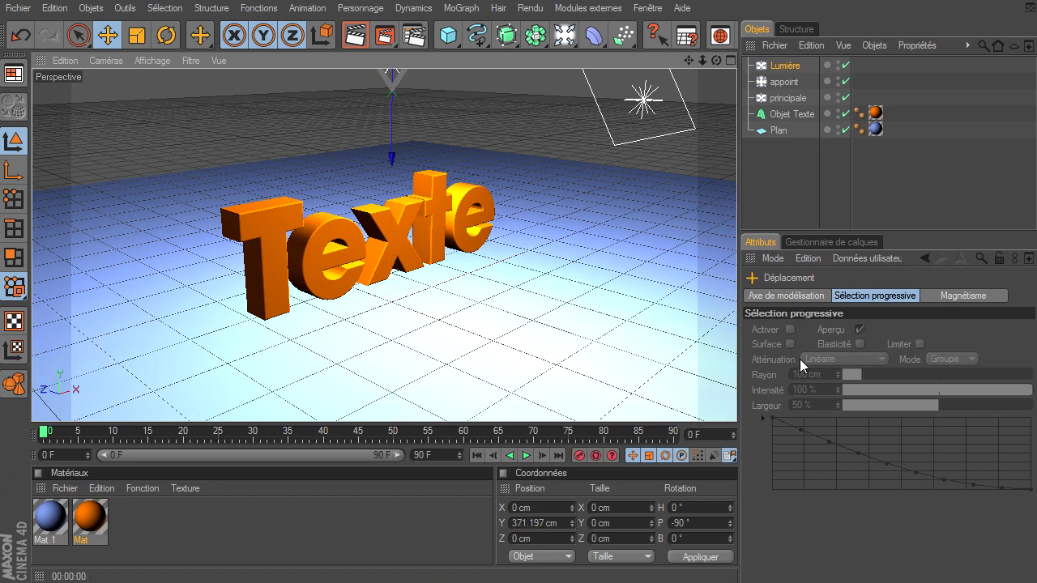
- Set the overhead area light's shadows to soft shadow maps, Masques d'ombres (ombres diffuses)
{"action": "left_click", "coordinate": [788, 66]}
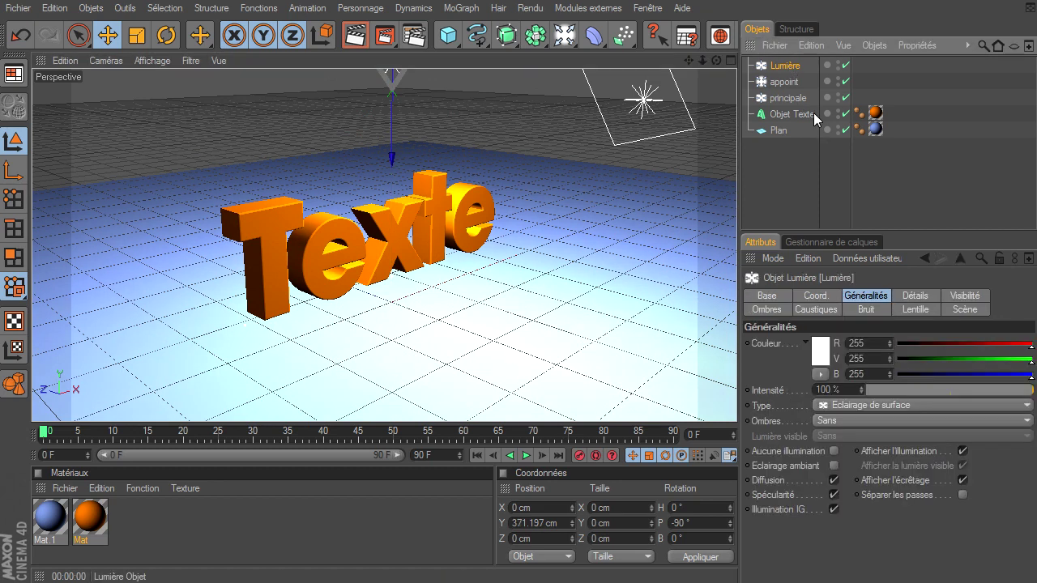
{"action": "left_click", "coordinate": [869, 419]}
{"action": "left_click", "coordinate": [863, 451]}
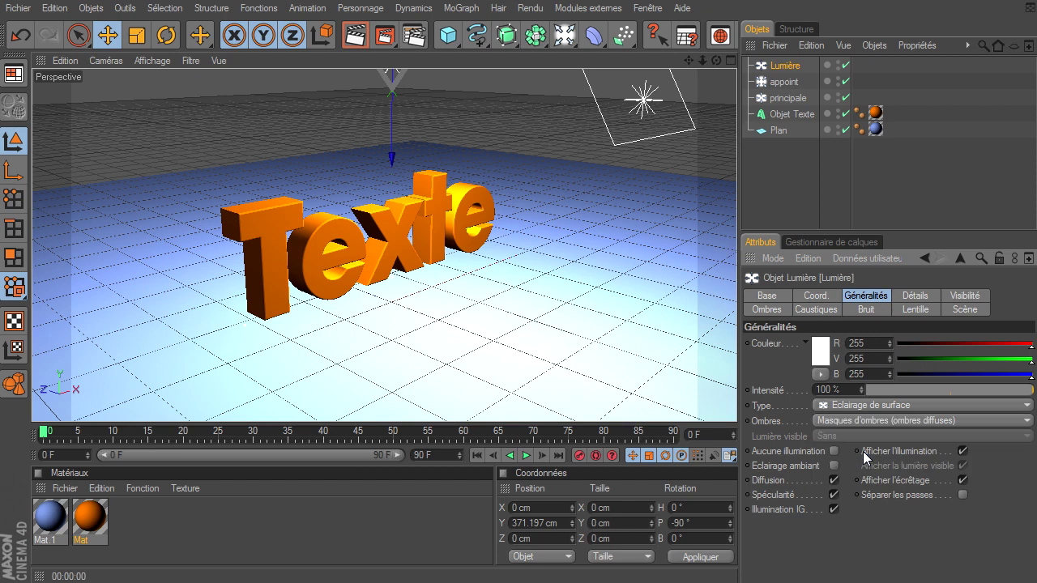
- Rename the overhead area light as ombre and render the view
{"action": "double_click", "coordinate": [791, 66]}
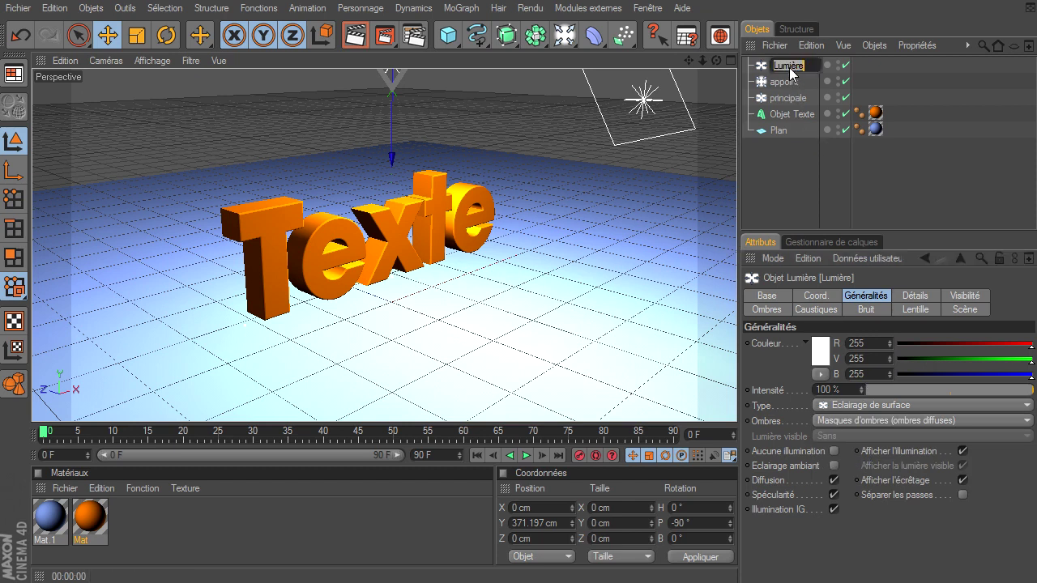
{"action": "type", "text": "ombre"}
{"action": "key", "text": "Return"}
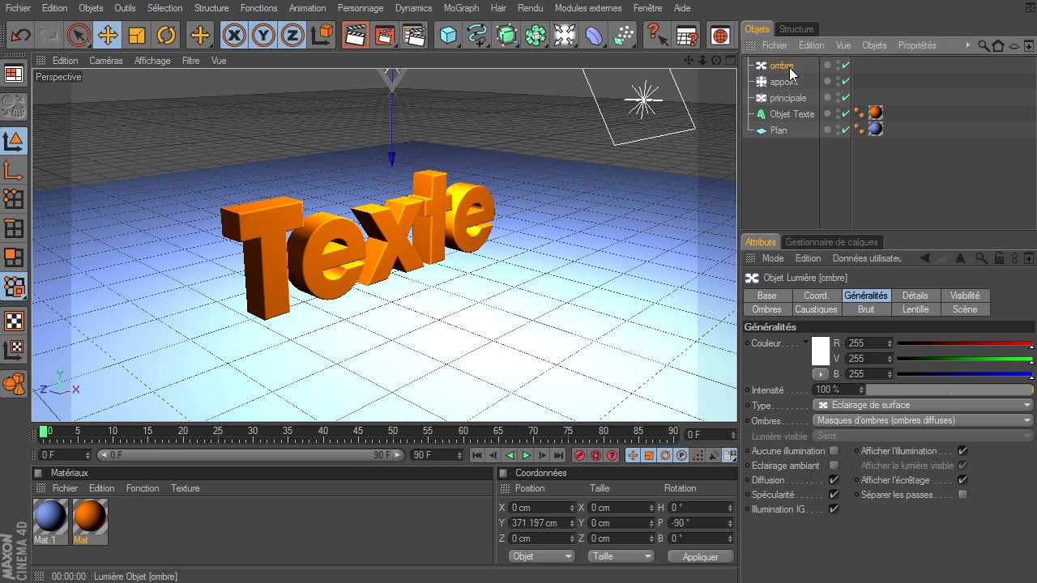
{"action": "left_click", "coordinate": [779, 208]}
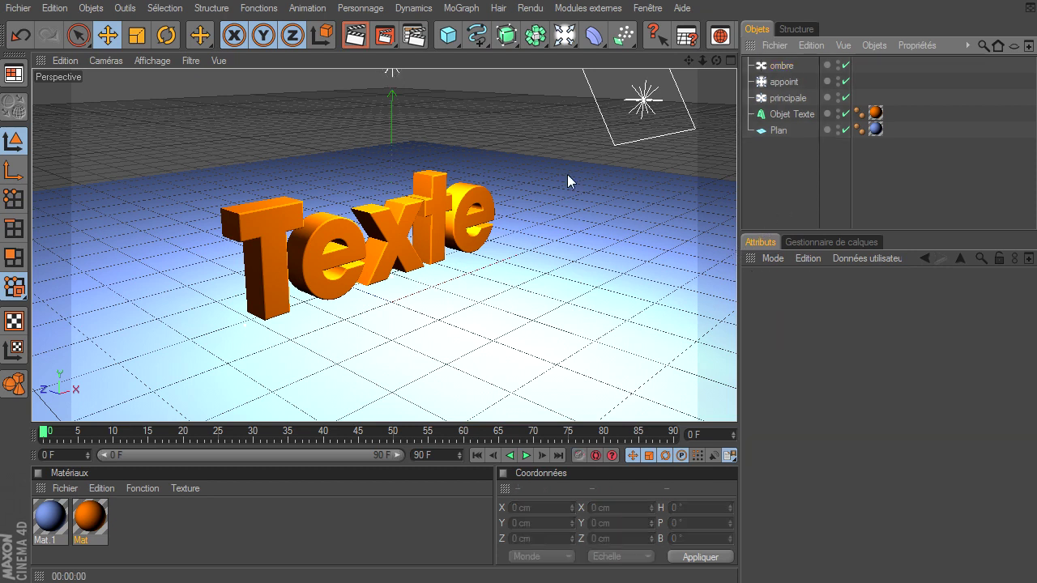
{"action": "left_click", "coordinate": [362, 42]}
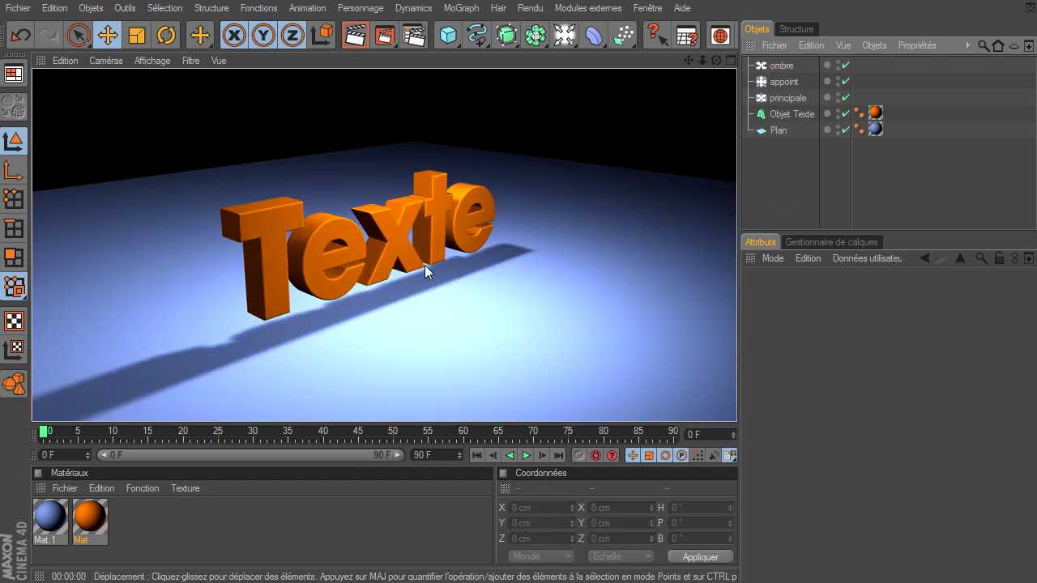
- Raise the ombre light to about Y 1003 cm and render a wider view of the scene
{"action": "left_click_drag", "start_coordinate": [703, 61], "coordinate": [736, 401]}
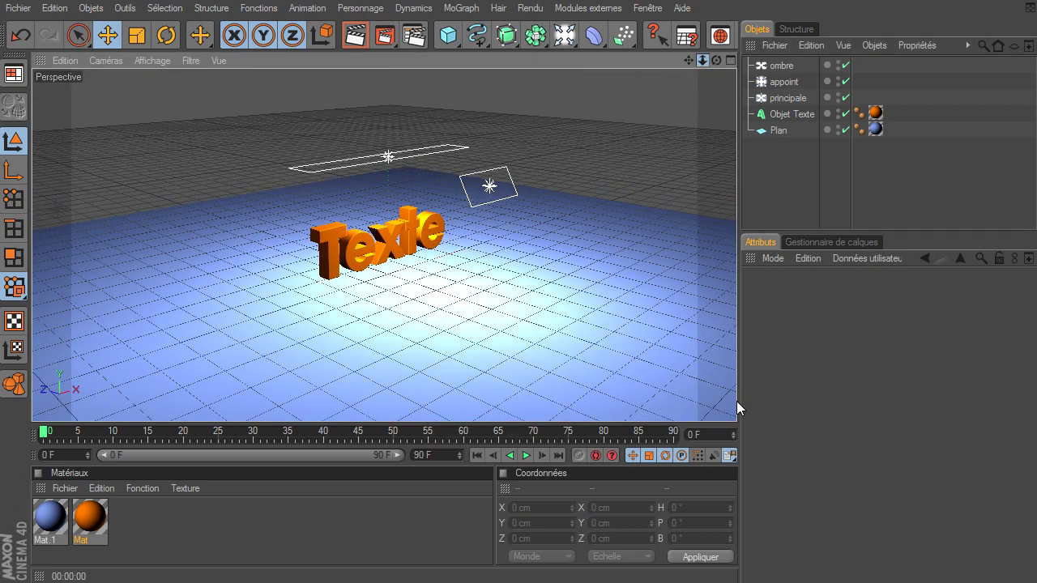
{"action": "left_click", "coordinate": [781, 65]}
{"action": "left_click", "coordinate": [365, 37]}
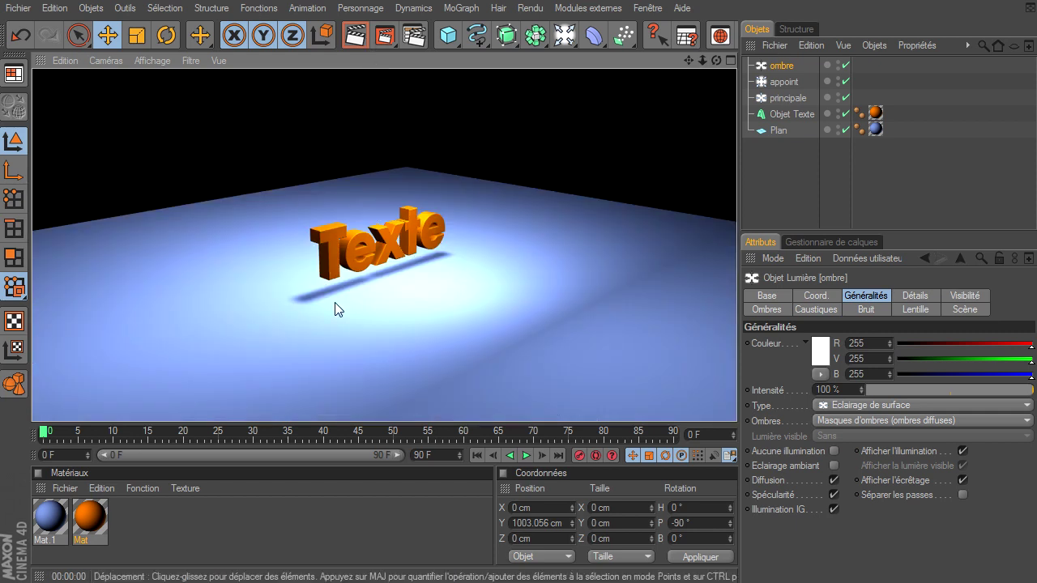
- Raise the ombre light to about Y 1148 cm and render the view closer in on the text
{"action": "left_click_drag", "start_coordinate": [703, 61], "coordinate": [736, 401]}
{"action": "left_click_drag", "start_coordinate": [391, 120], "coordinate": [737, 401]}
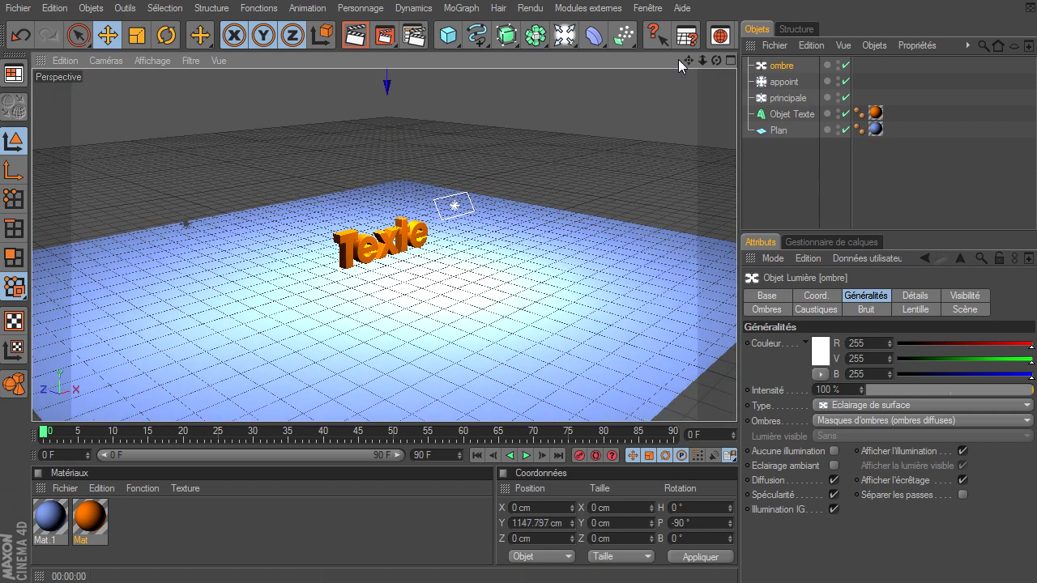
{"action": "left_click_drag", "start_coordinate": [702, 62], "coordinate": [552, 59]}
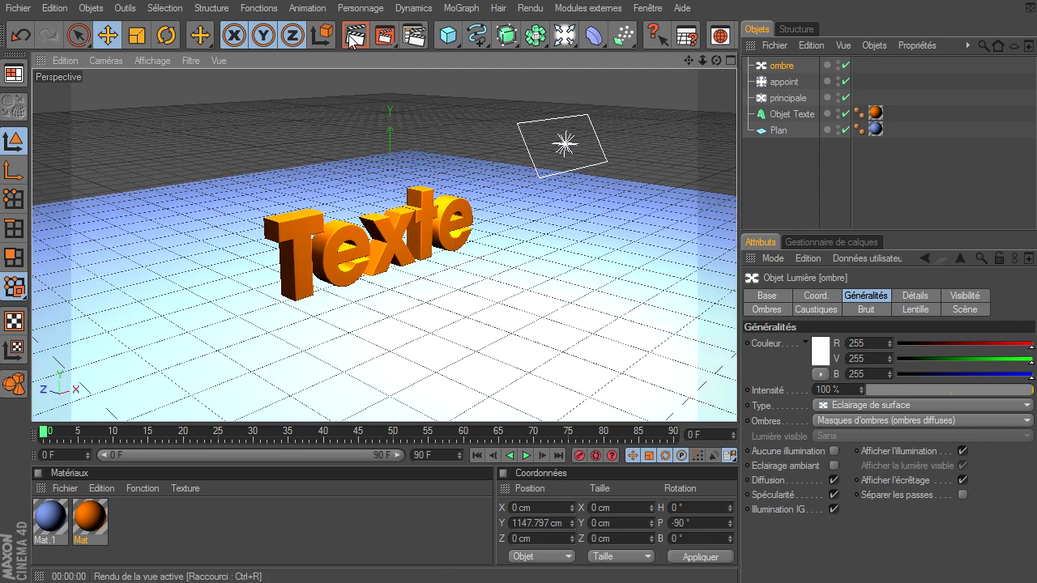
{"action": "key", "text": "ctrl+r"}
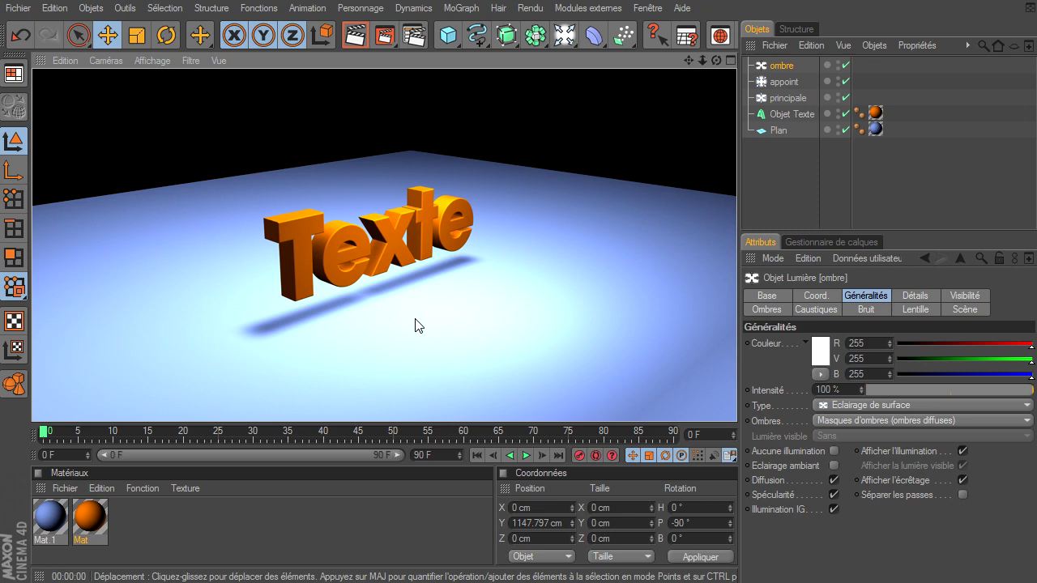
{"action": "left_click_drag", "start_coordinate": [699, 60], "coordinate": [739, 408]}
{"action": "left_click_drag", "start_coordinate": [687, 61], "coordinate": [736, 401]}
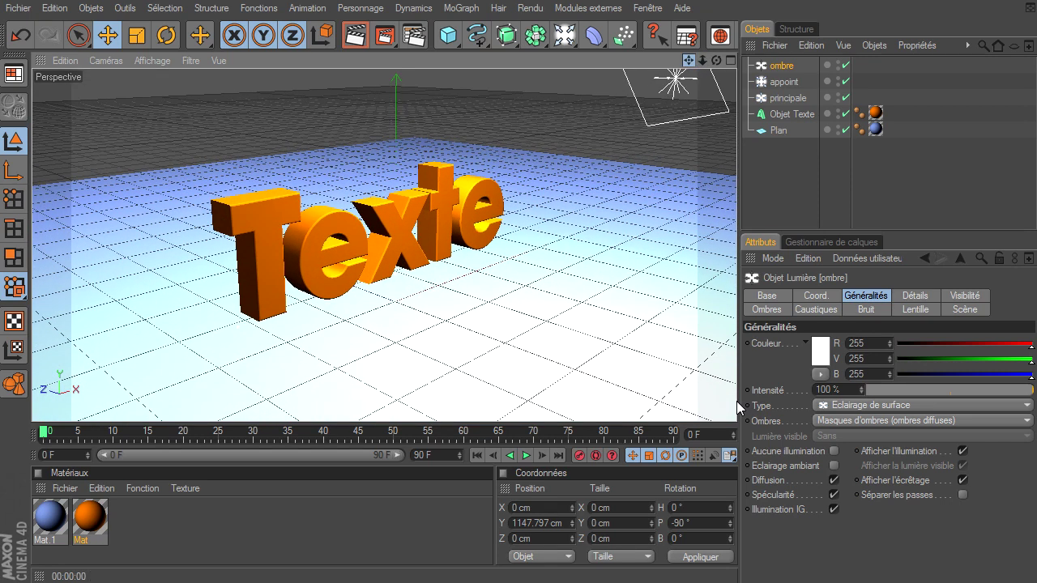
{"action": "left_click", "coordinate": [354, 35]}
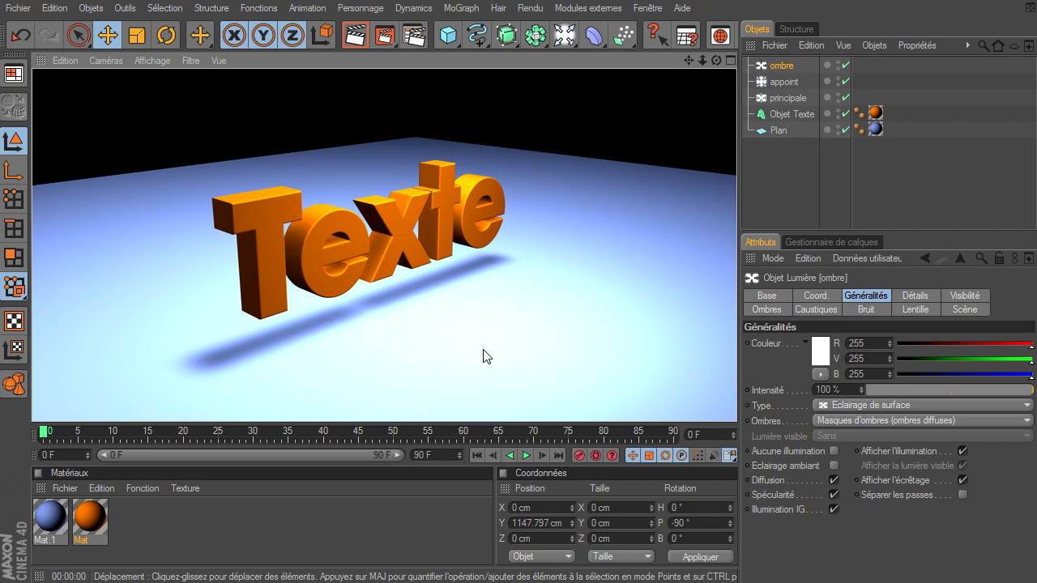
- Test-render the scene with the plane excluded from the ombre light, and remove the plane from the exclusion list
{"action": "left_click", "coordinate": [968, 311]}
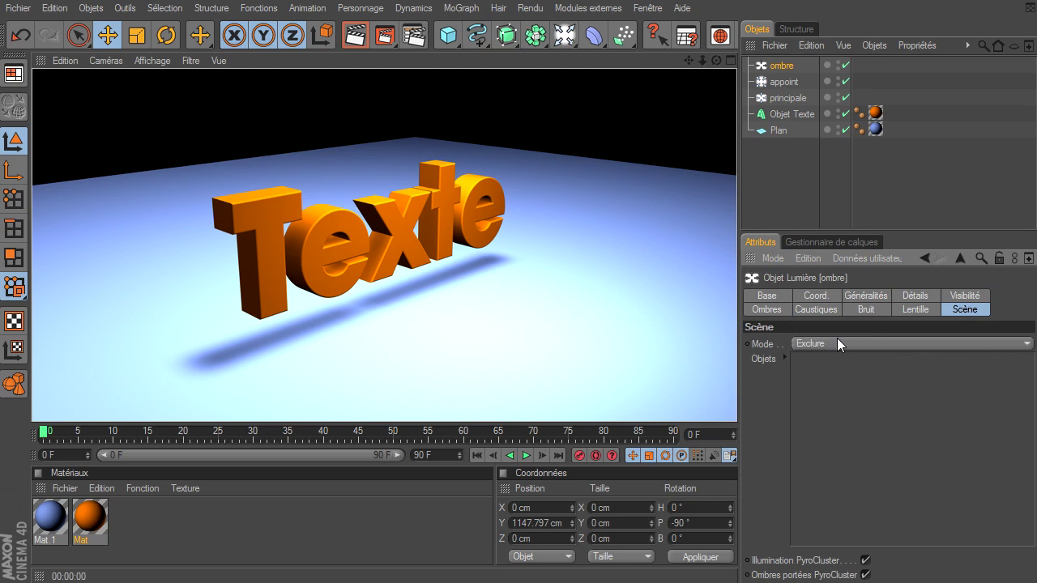
{"action": "left_click_drag", "start_coordinate": [773, 135], "coordinate": [834, 362]}
{"action": "left_click", "coordinate": [355, 38]}
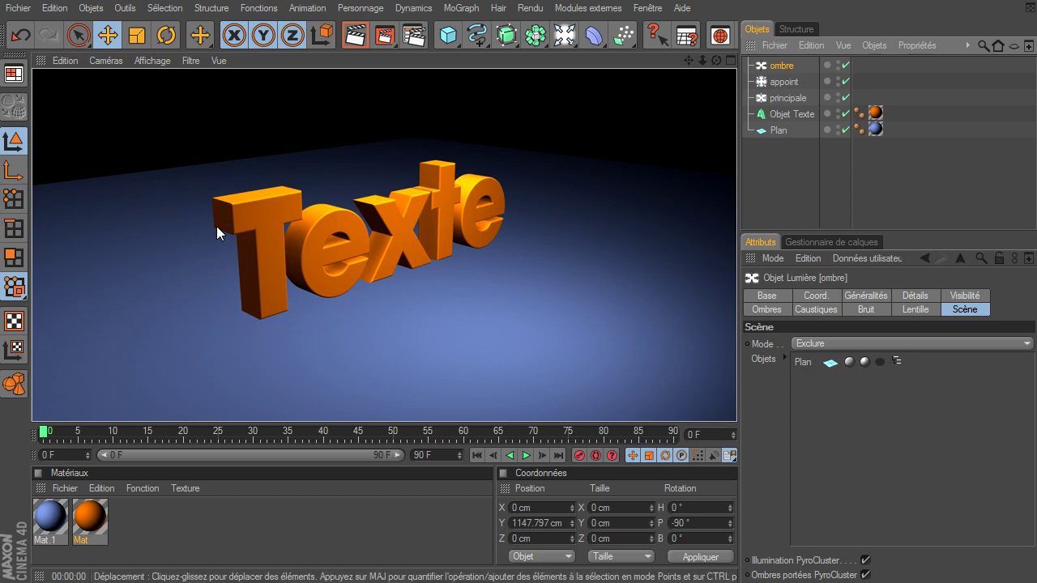
{"action": "left_click", "coordinate": [793, 364]}
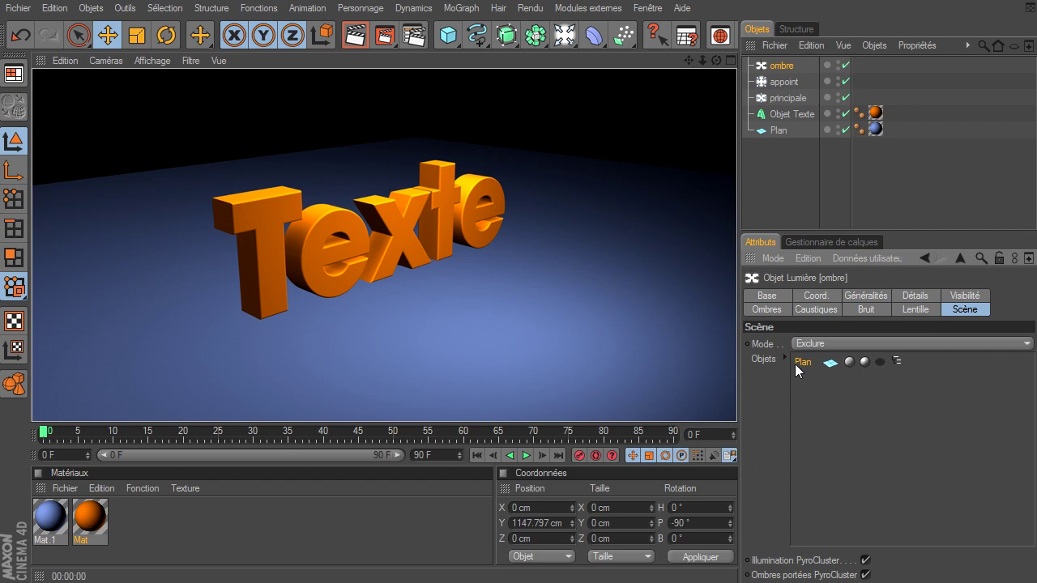
{"action": "key", "text": "Delete"}
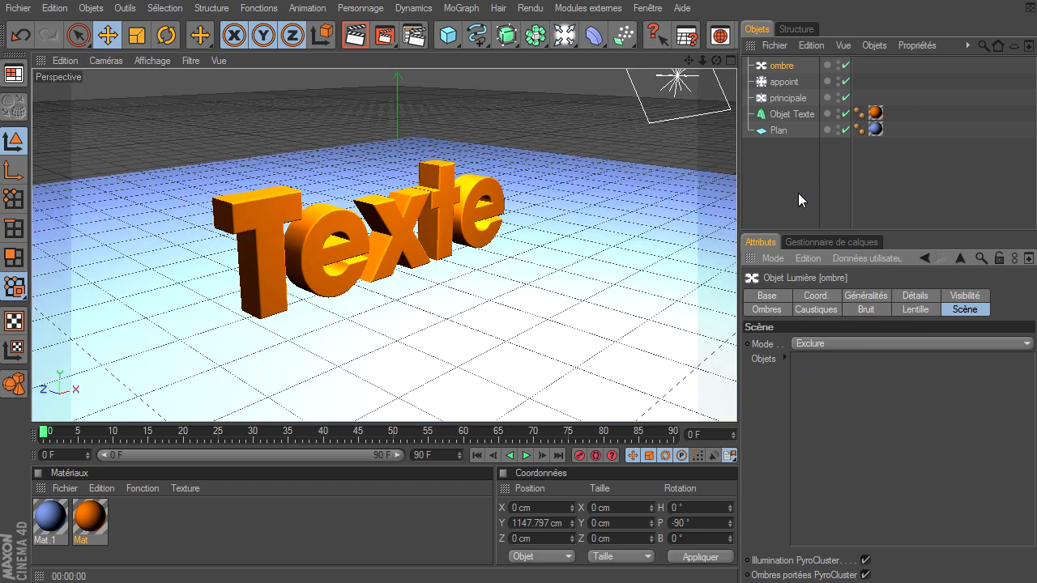
{"action": "left_click", "coordinate": [798, 193]}
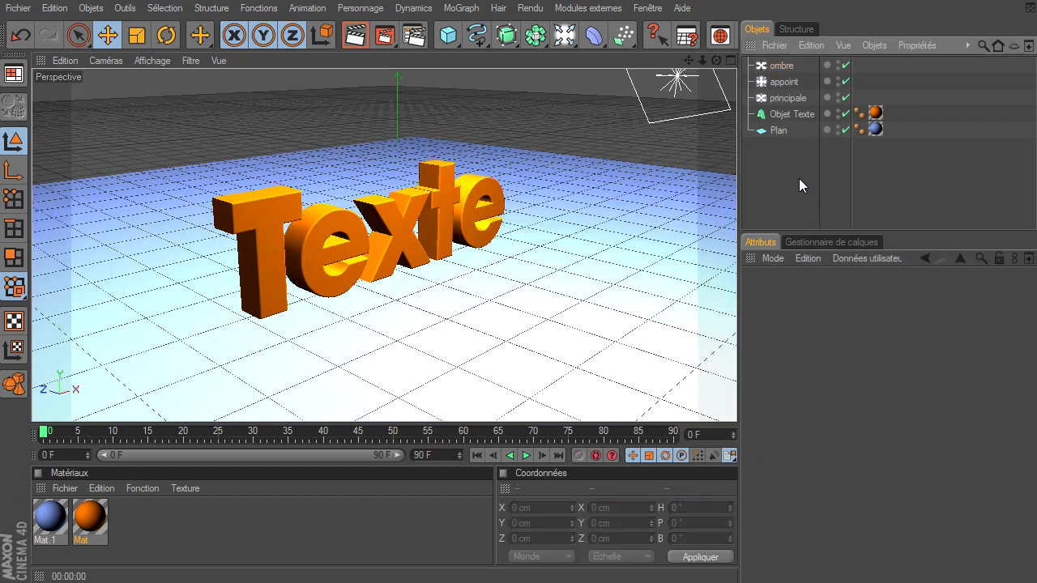
- Make the ombre light cast shadows only by enabling Projecteur d'ombres, and render the view
{"action": "left_click", "coordinate": [774, 67]}
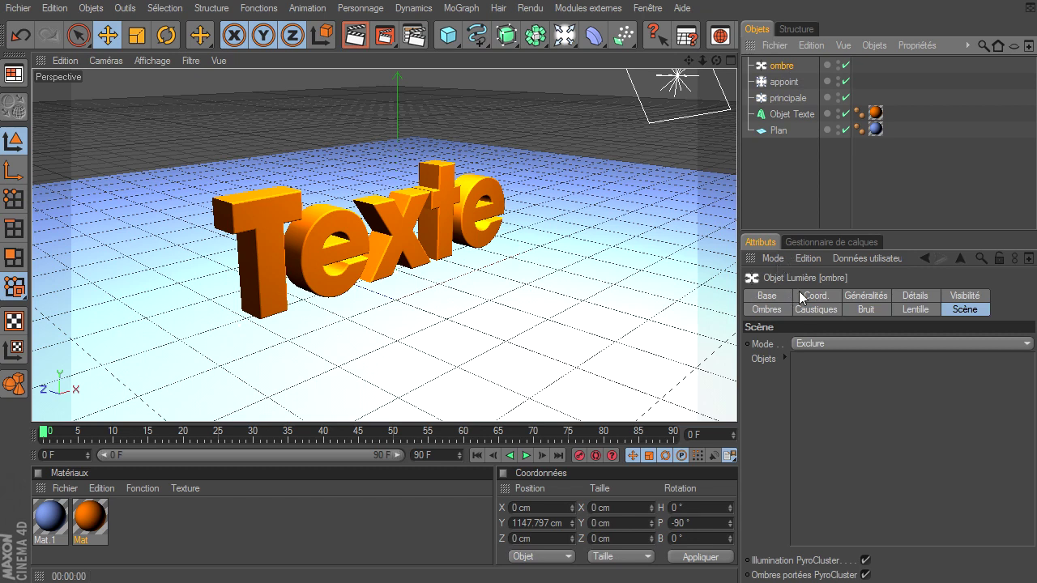
{"action": "left_click", "coordinate": [865, 300]}
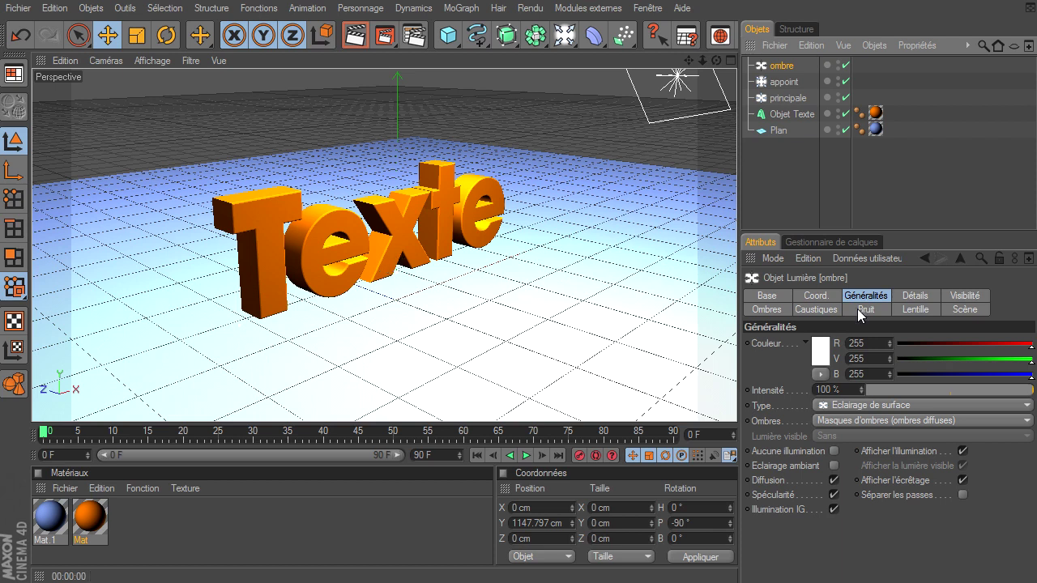
{"action": "left_click", "coordinate": [910, 300]}
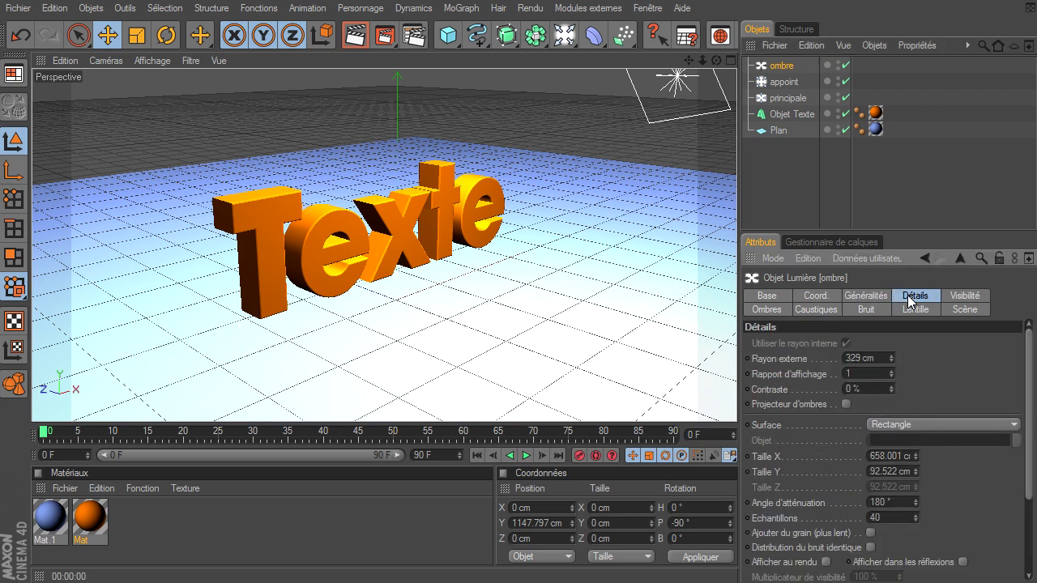
{"action": "left_click_drag", "start_coordinate": [931, 232], "coordinate": [931, 174]}
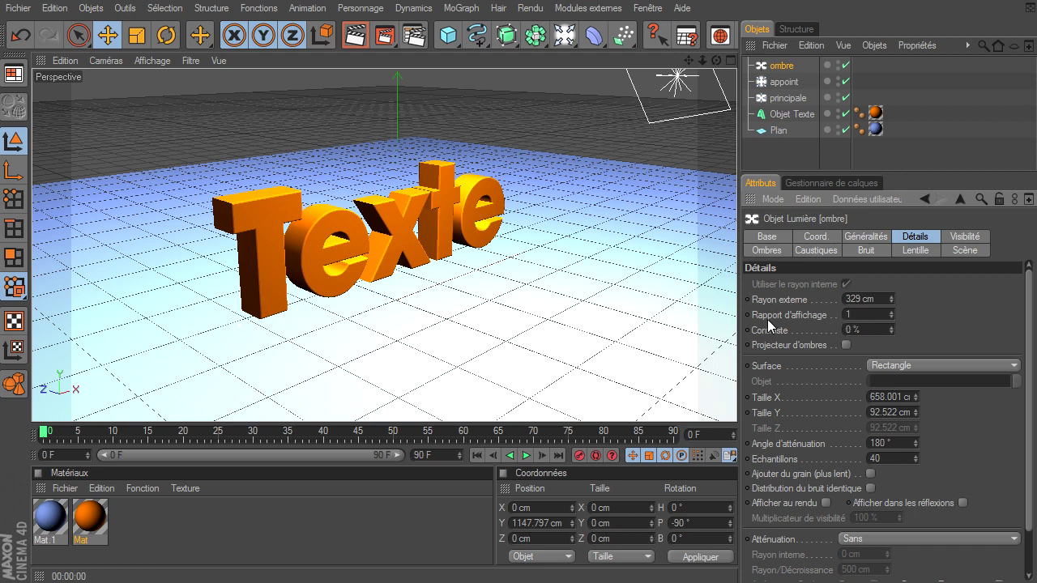
{"action": "left_click", "coordinate": [846, 345]}
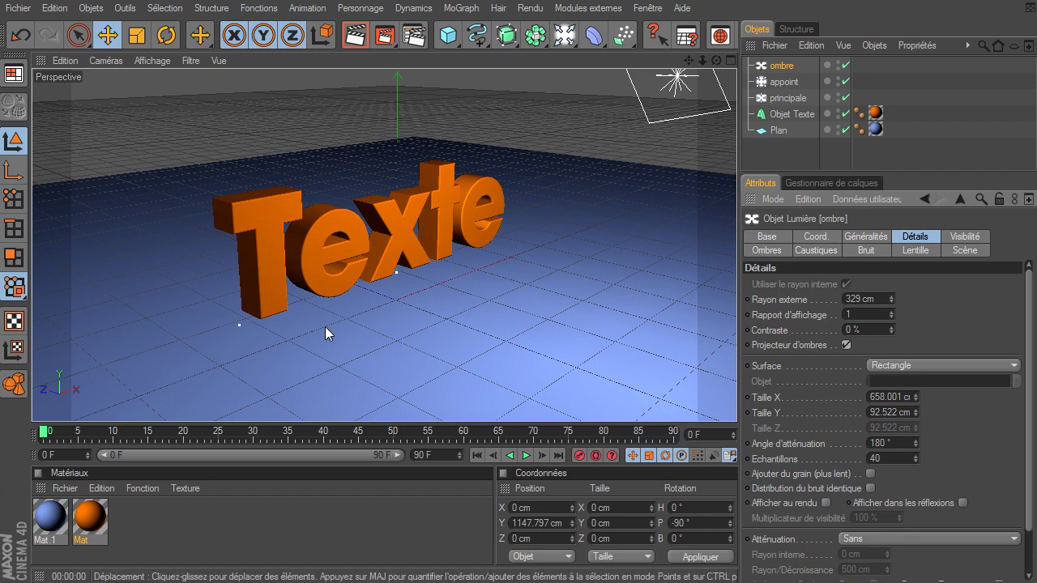
{"action": "left_click", "coordinate": [357, 41]}
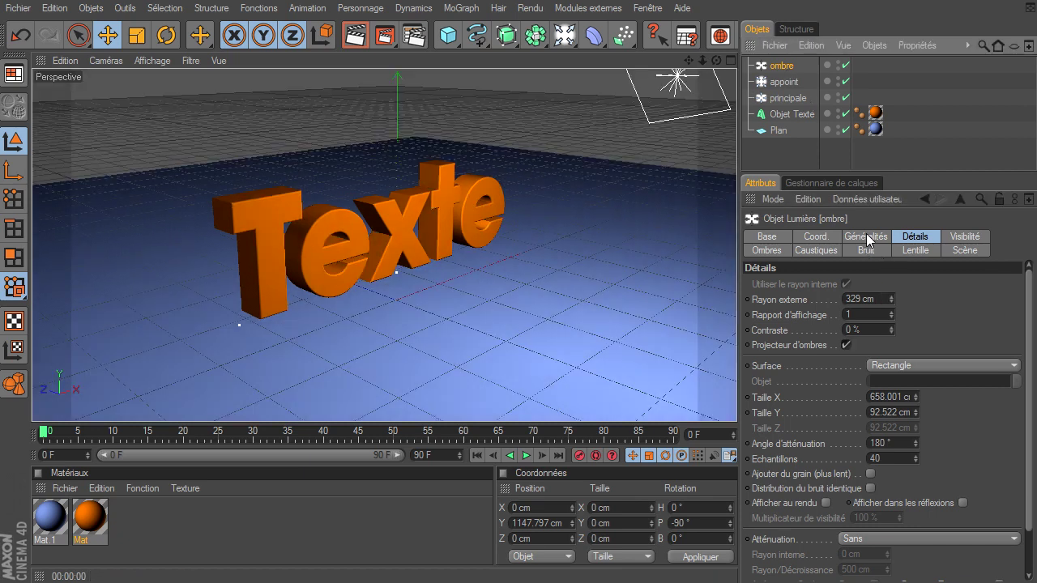
- Set the ombre light's intensity to 32 % and render the view
{"action": "left_click", "coordinate": [866, 236]}
{"action": "left_click_drag", "start_coordinate": [908, 330], "coordinate": [921, 331]}
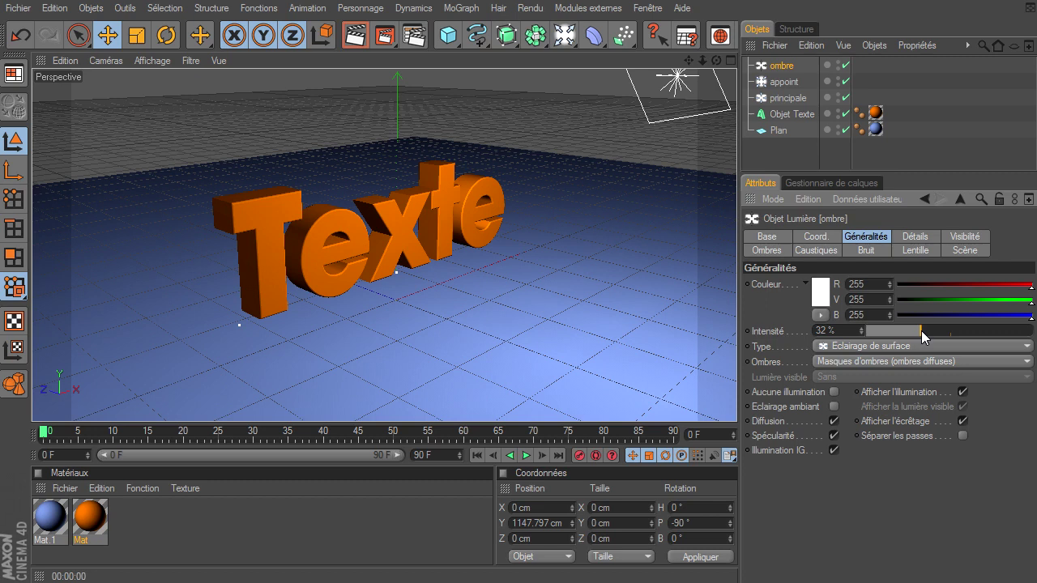
{"action": "left_click", "coordinate": [383, 37]}
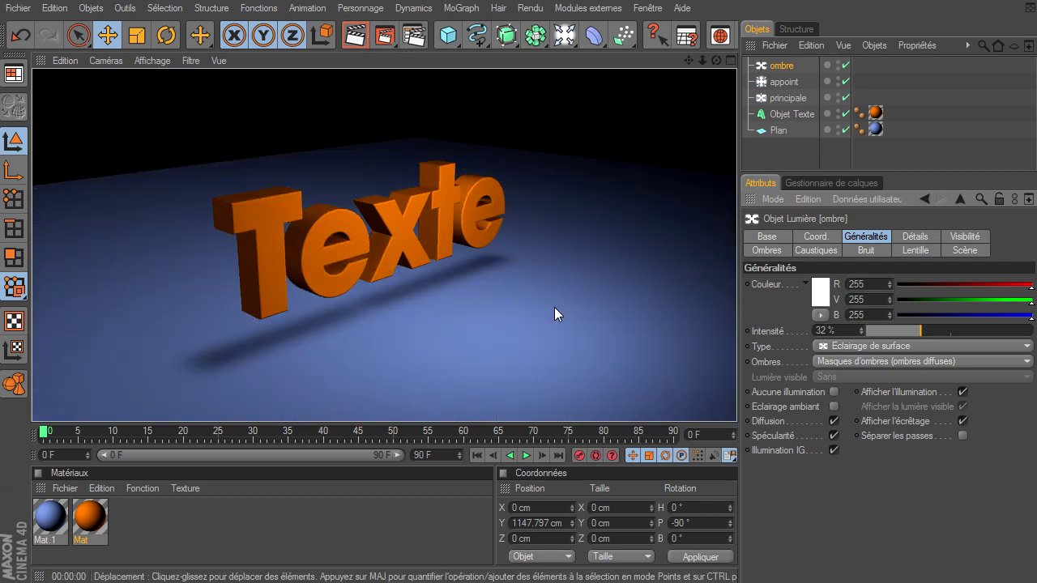